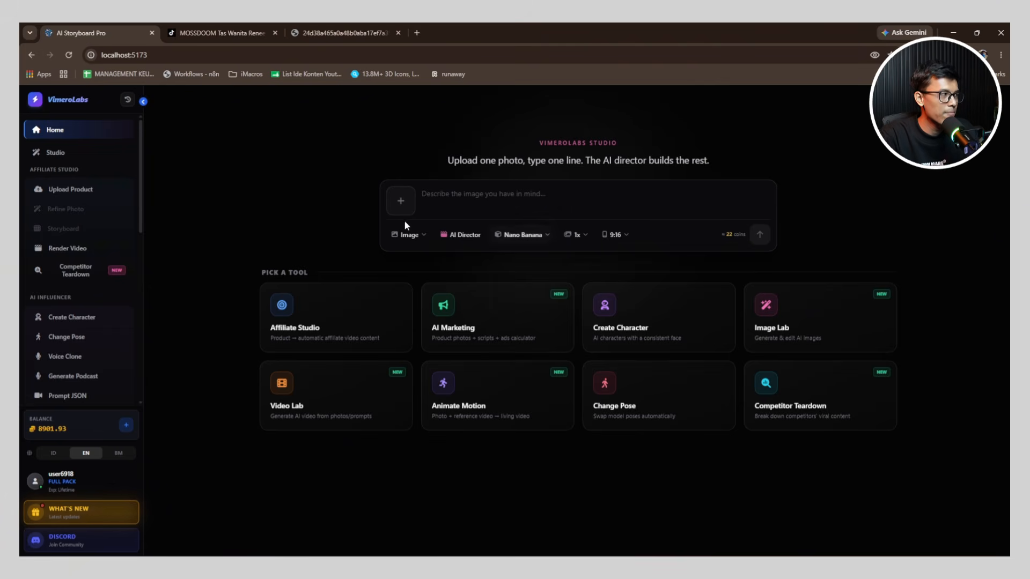
# Step: In AI Marketing Specialist, set the category to Makanan & Minuman and analyze its trending products
pyautogui.scroll(-5, 65, 293)
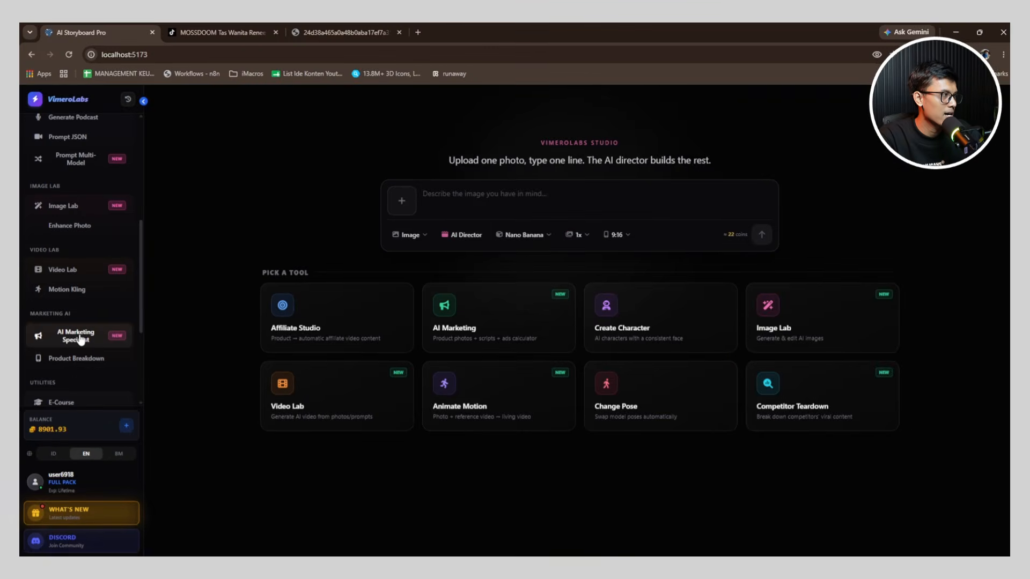
pyautogui.click(80, 338)
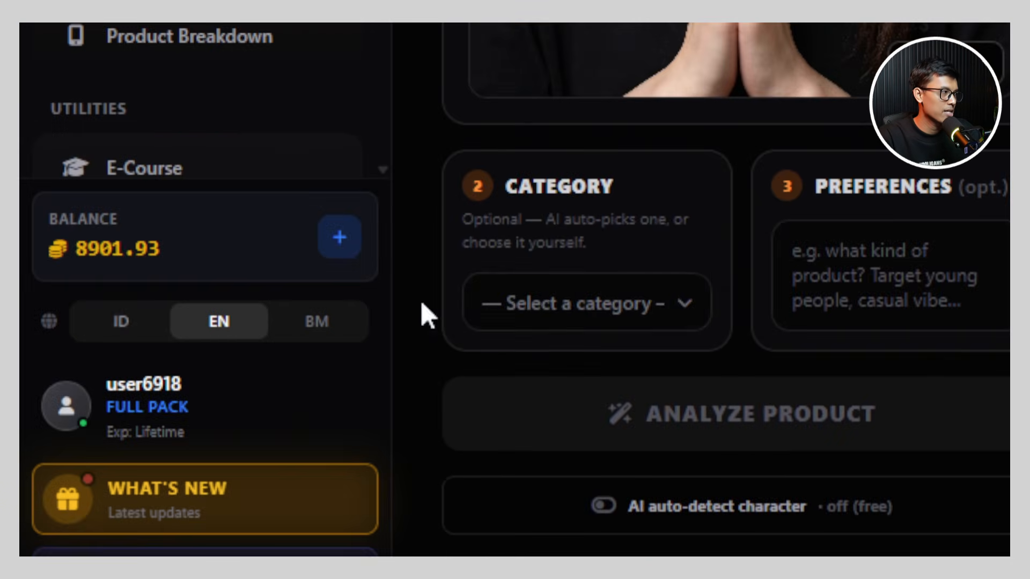
pyautogui.click(614, 312)
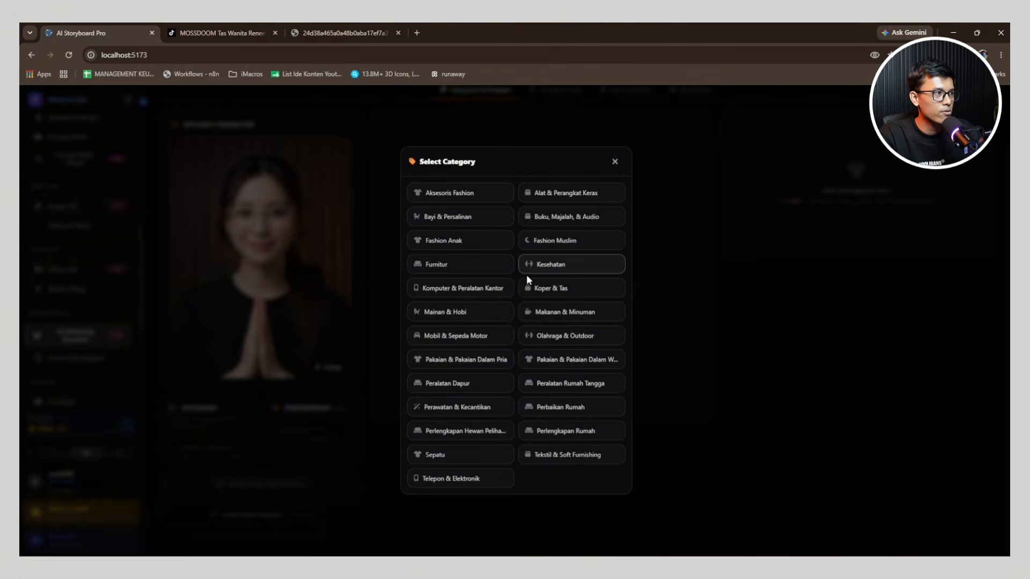
pyautogui.click(548, 316)
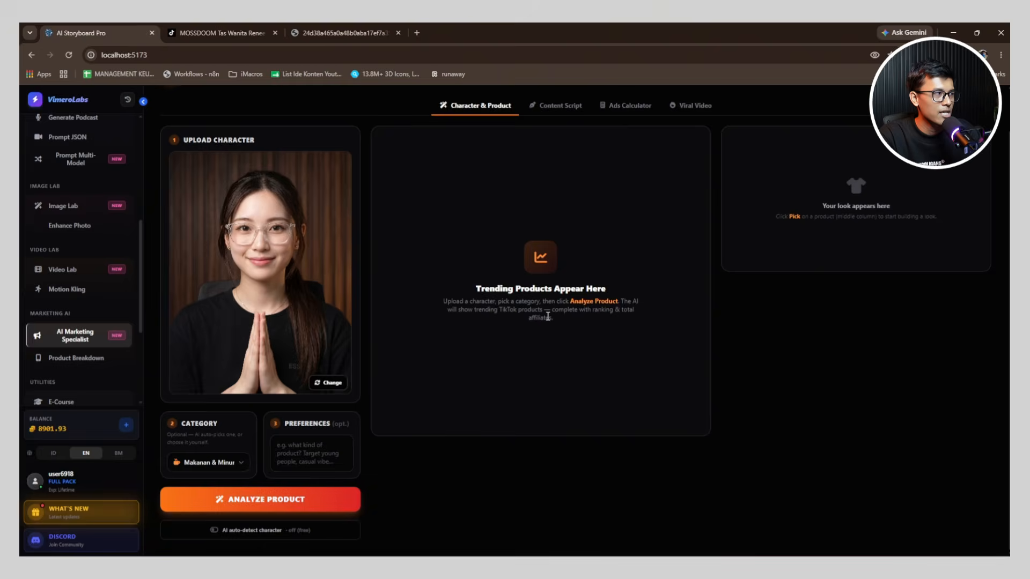
pyautogui.click(270, 499)
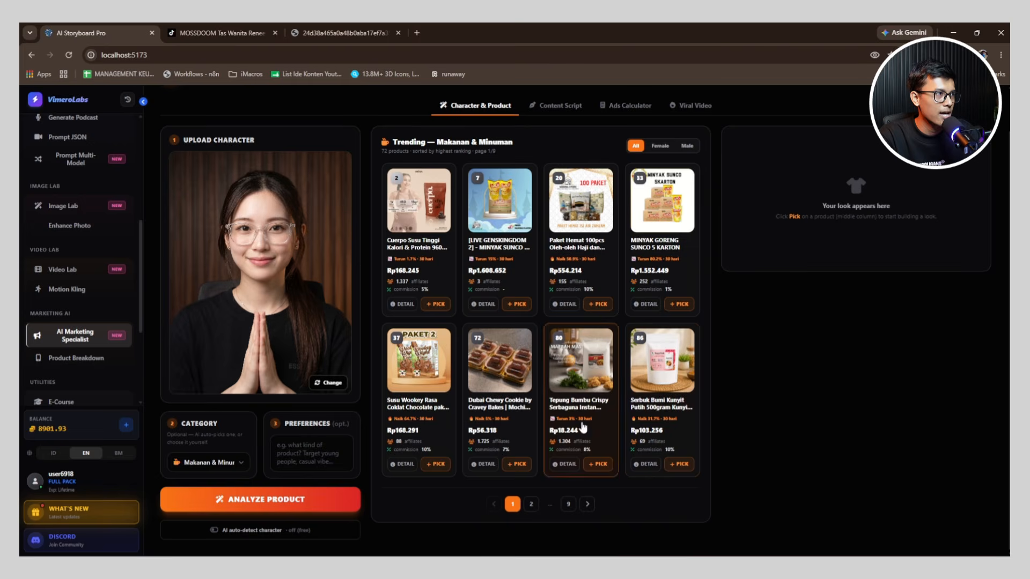
# Step: Pick the [FLASH SALE B1G1] Femmy Fyber product from page 2 of the trending products
pyautogui.click(531, 504)
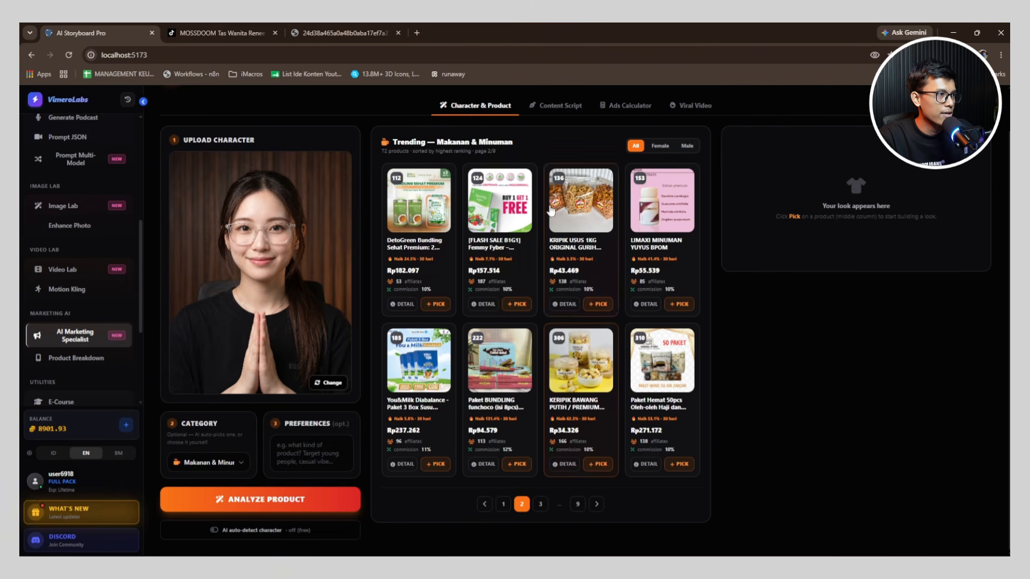
pyautogui.click(518, 305)
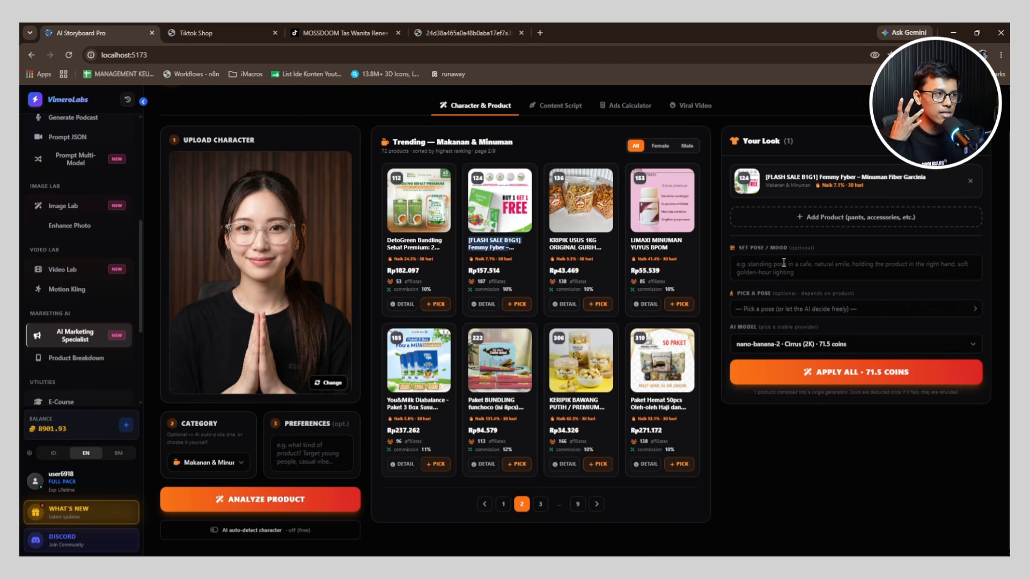
# Step: Choose the Present at Chest pose template for the look, leaving the pose and mood description blank
pyautogui.click(784, 263)
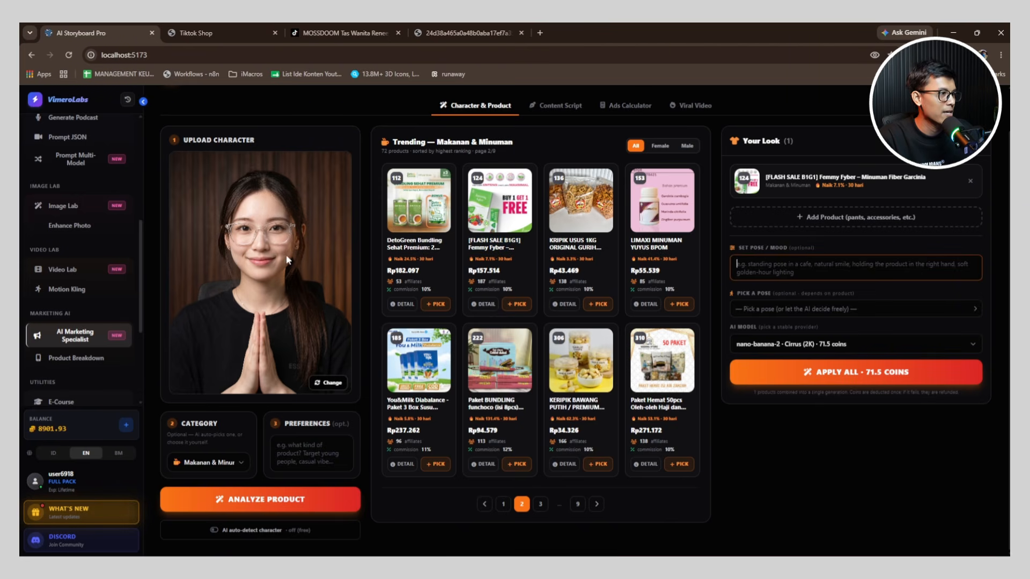
pyautogui.click(860, 312)
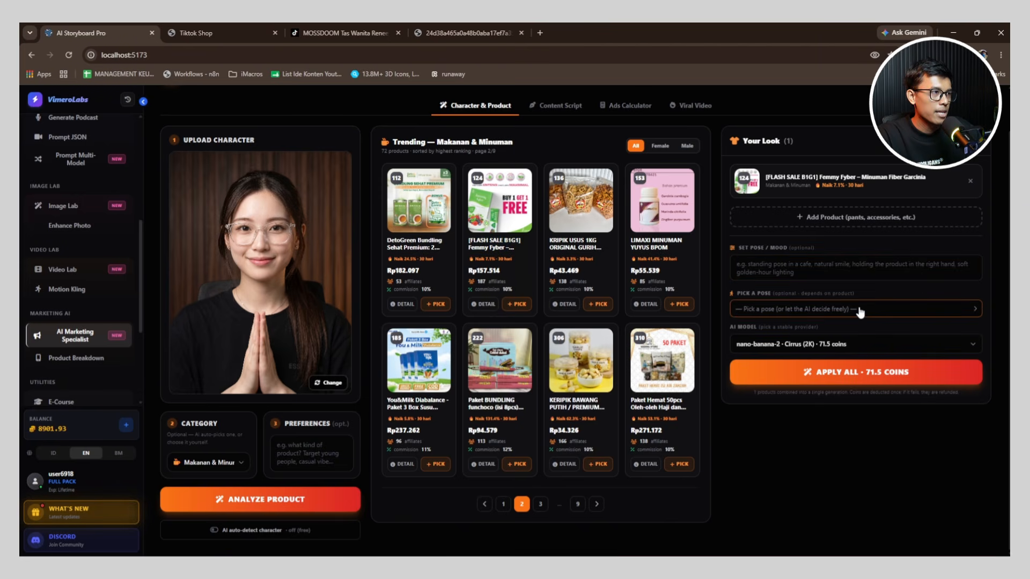
pyautogui.click(830, 307)
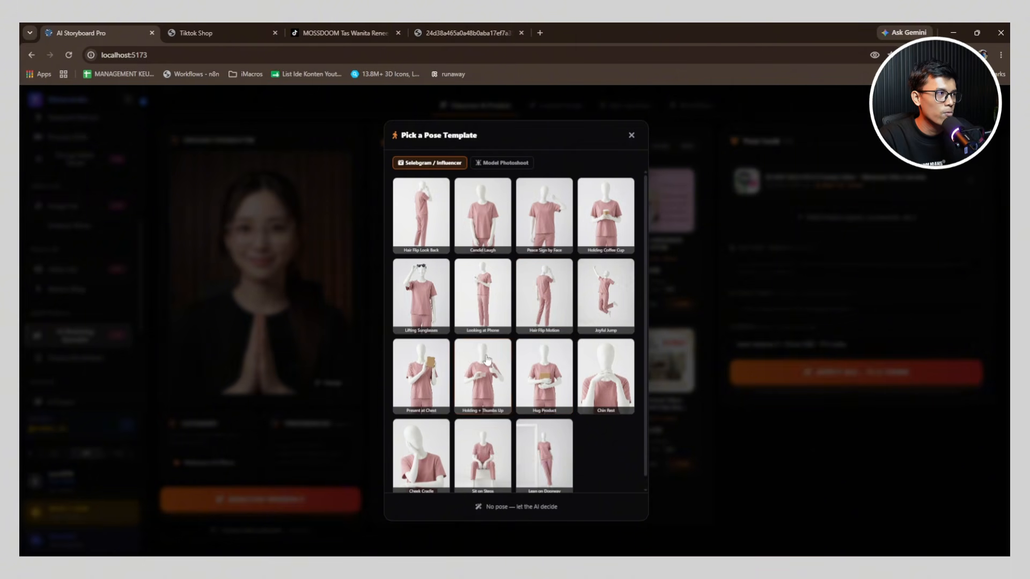
pyautogui.click(424, 379)
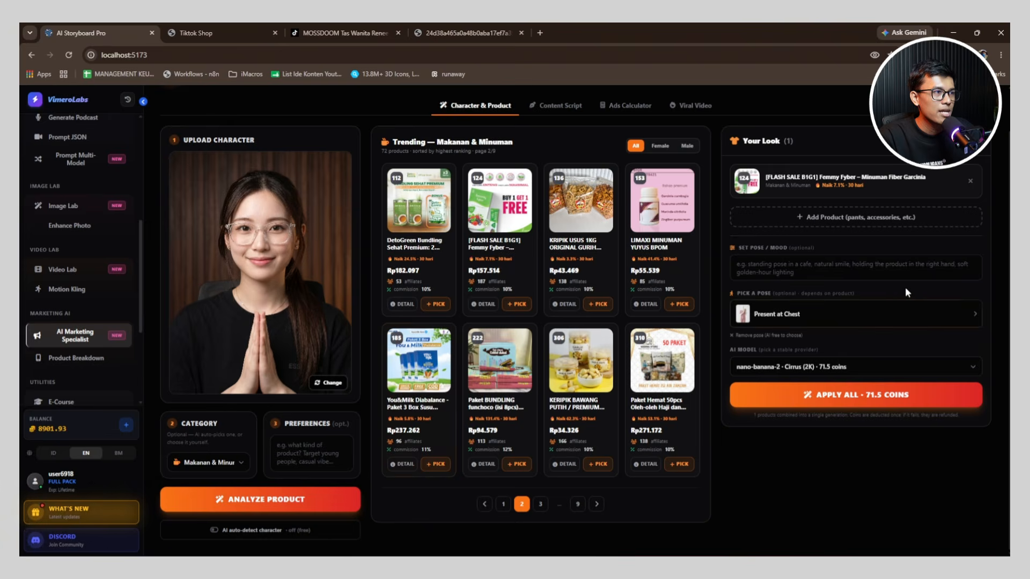
# Step: Generate the combined character and product image with gpt-image-2 - Cirrus (2K), and save the result
pyautogui.click(788, 366)
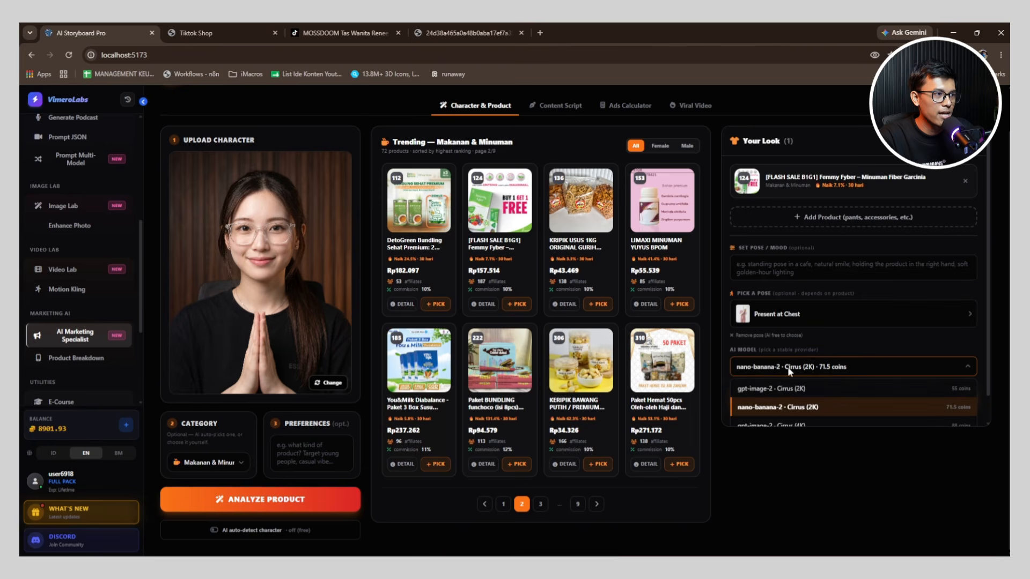
pyautogui.click(762, 395)
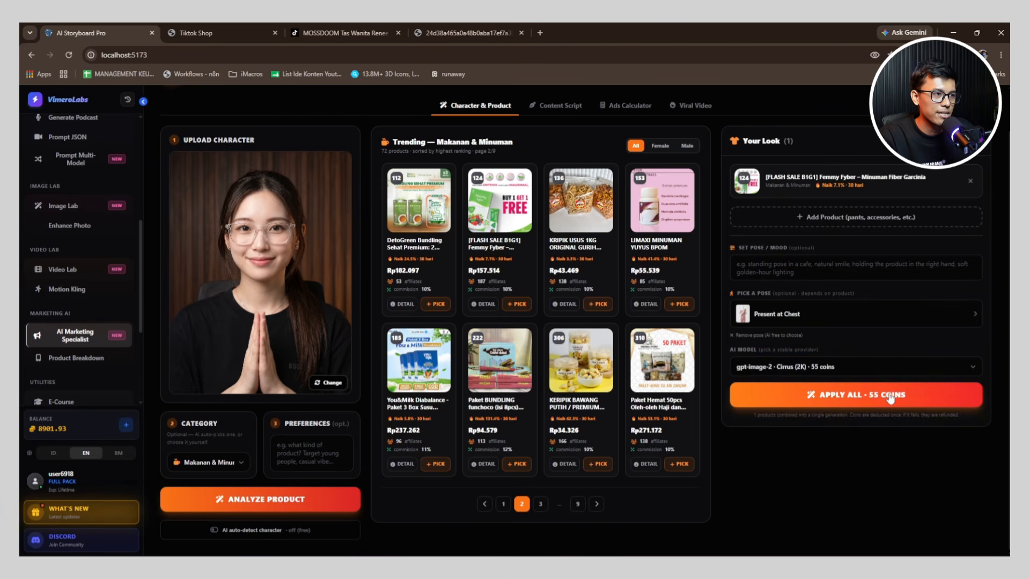
pyautogui.click(851, 397)
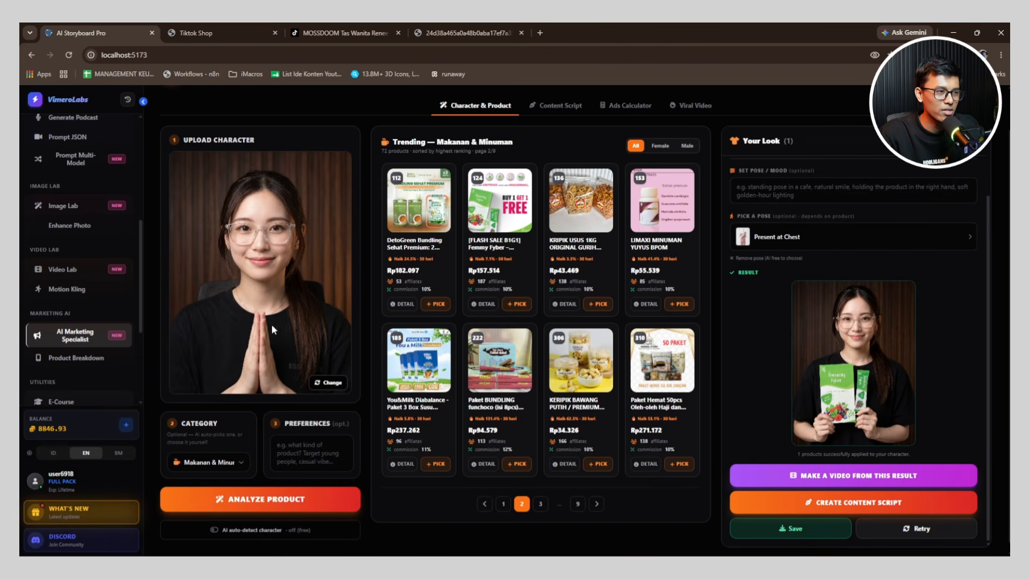
pyautogui.moveTo(851, 381)
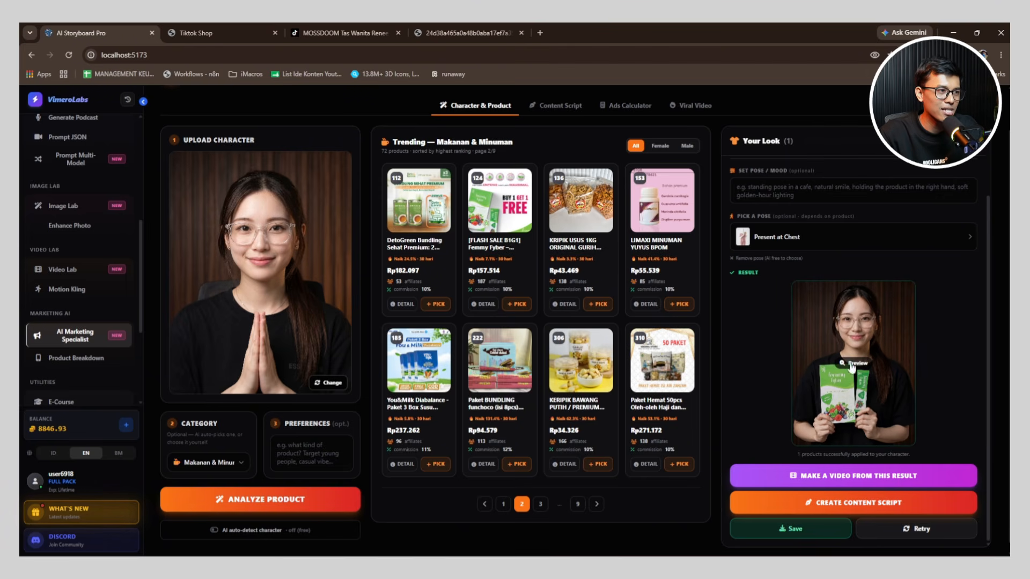
pyautogui.click(802, 531)
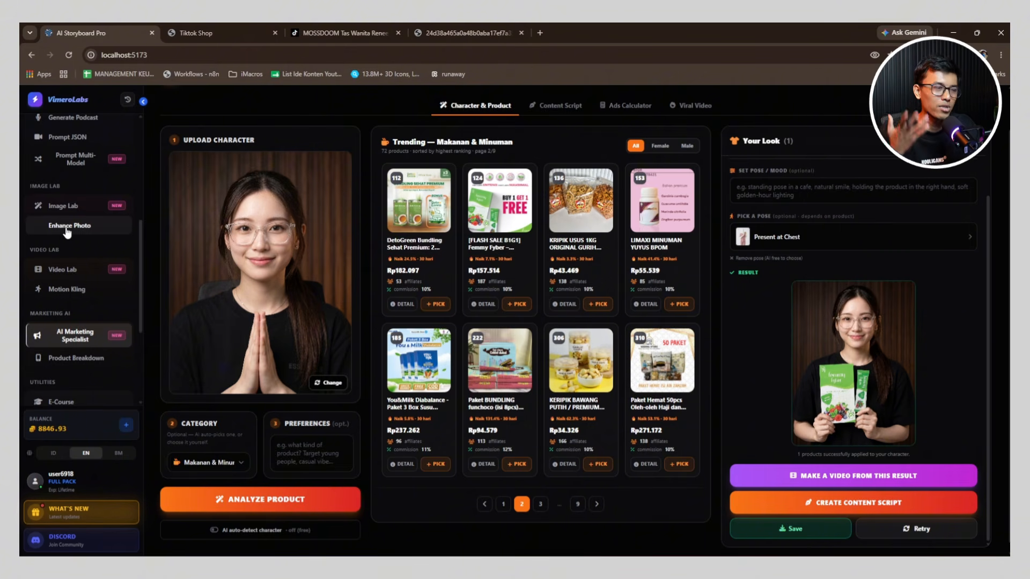
pyautogui.scroll(5, 67, 232)
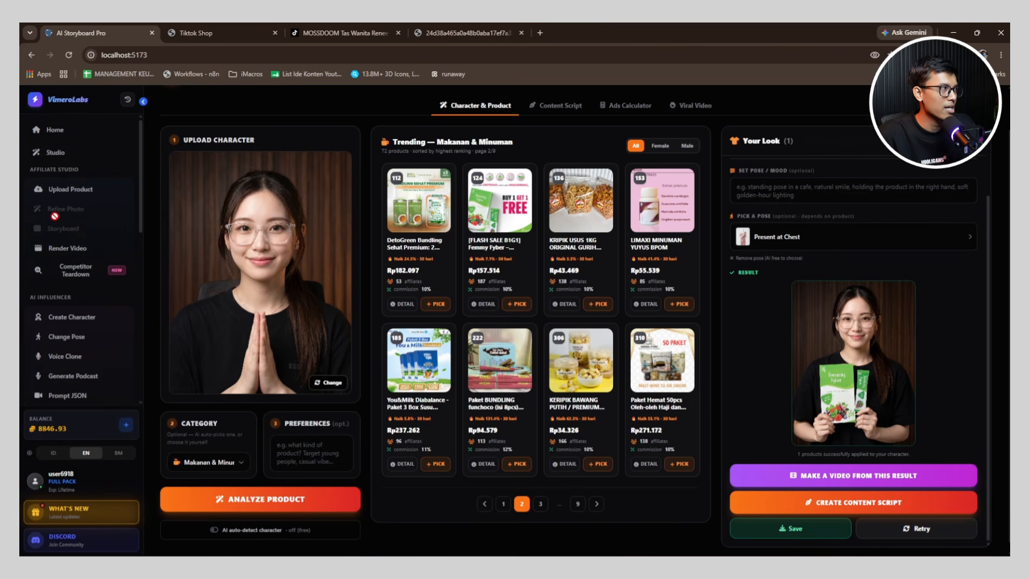
pyautogui.click(54, 132)
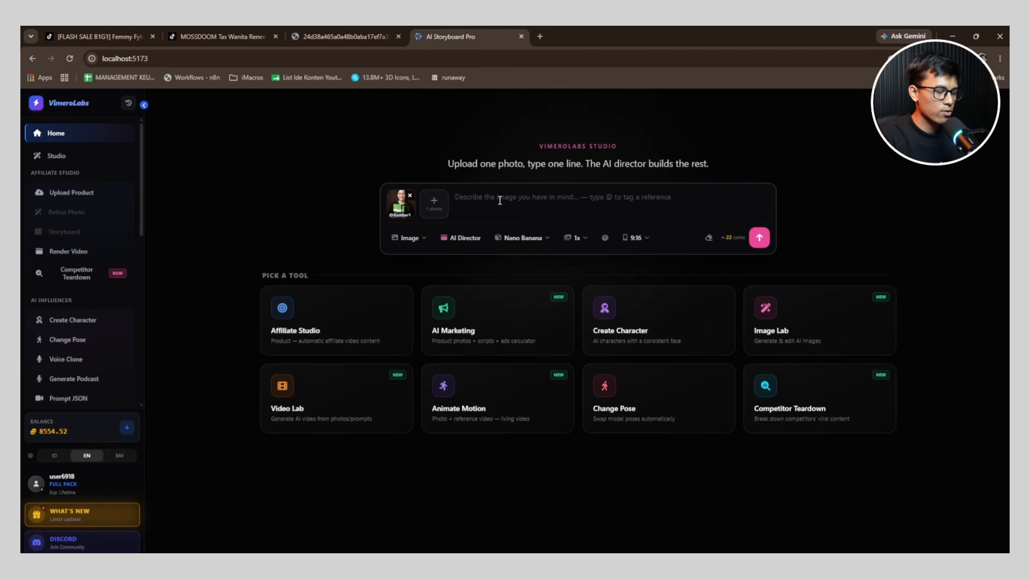
pyautogui.write('kamu buat')
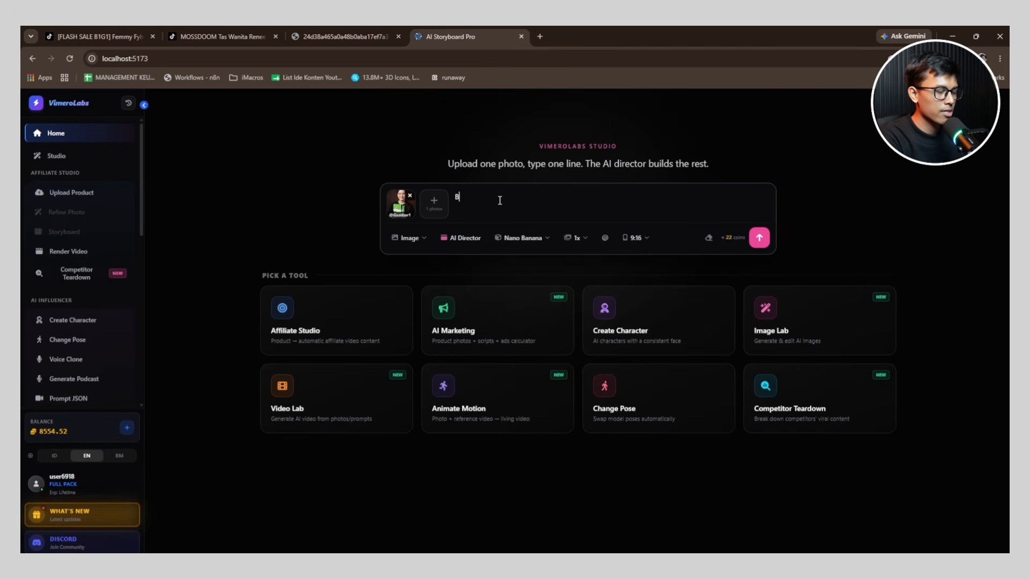
pyautogui.write(' stor')
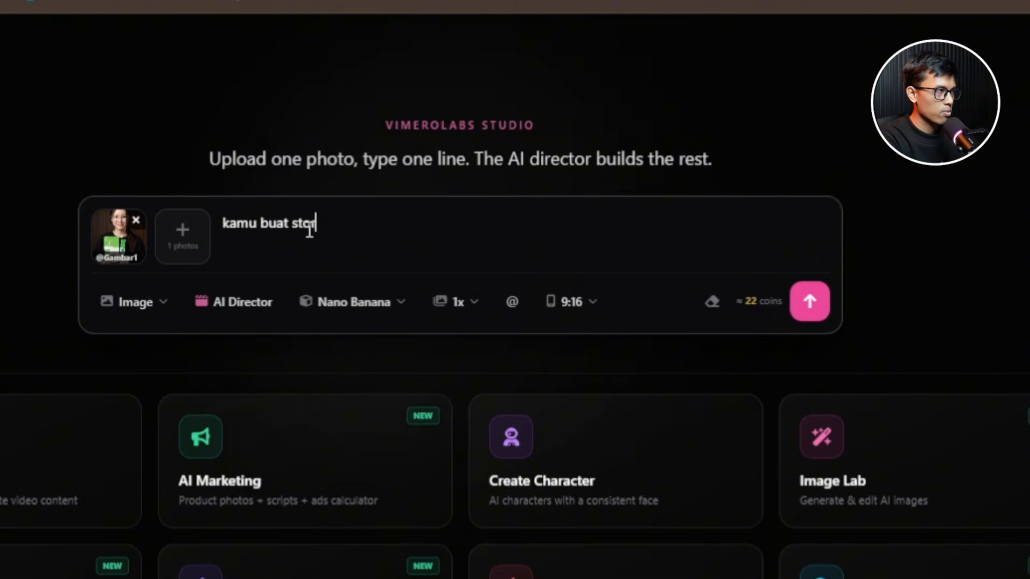
pyautogui.write('yboard ads d')
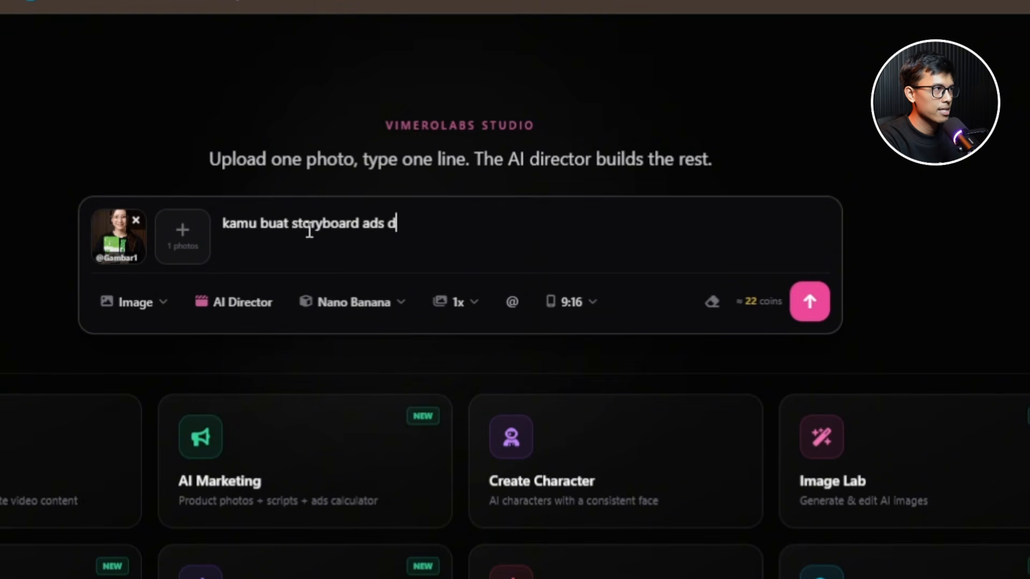
pyautogui.write('ari gambar reverensi @')
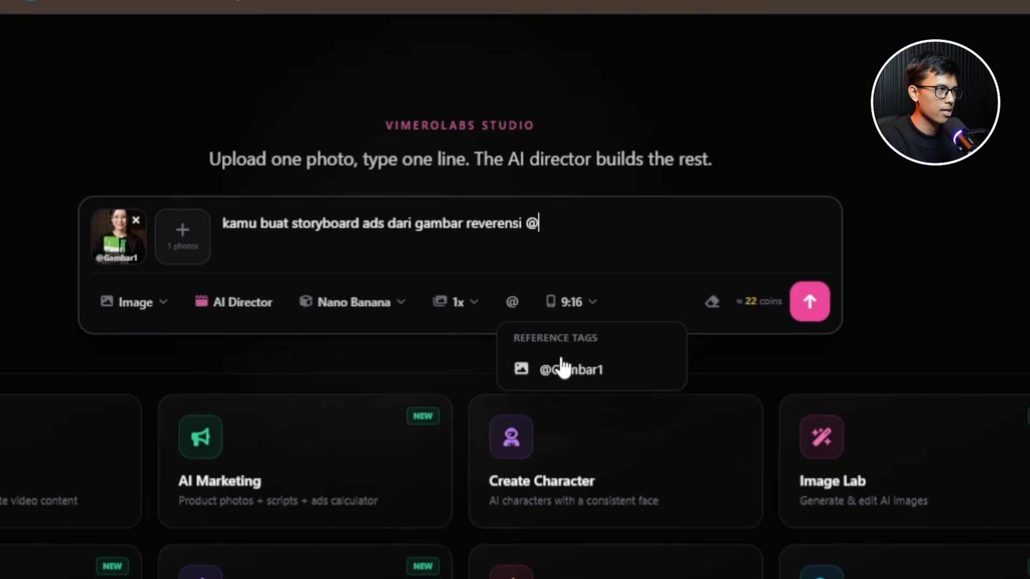
pyautogui.click(562, 369)
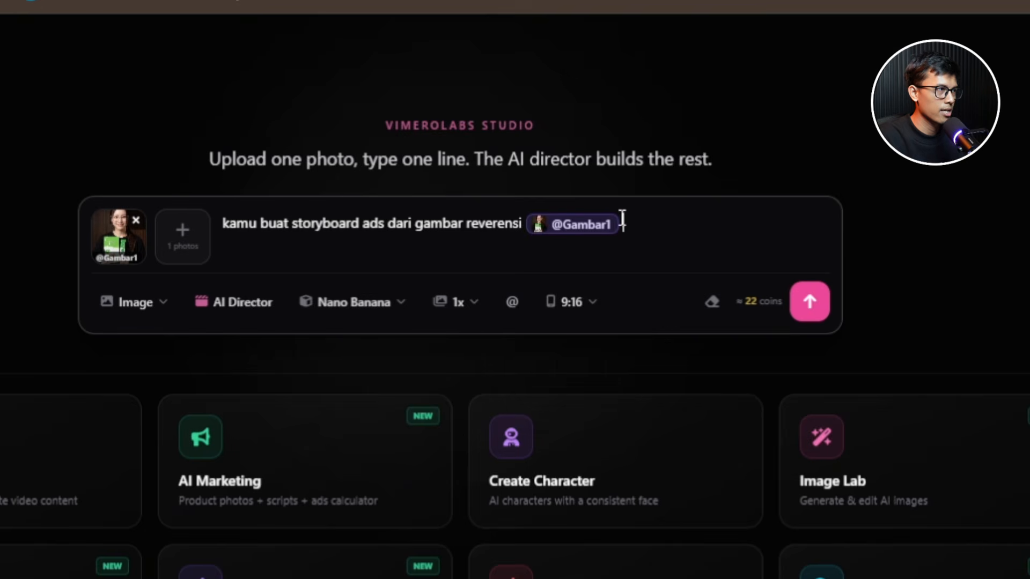
# Step: Continue the prompt with "8 panel, untuk konsep softselling jangan hardselling dan usahakan untuk kontennya itu ngalir video nya berdurasi 15 detik dan di upload ke tiktok"
pyautogui.write('3 panel, untuk kons')
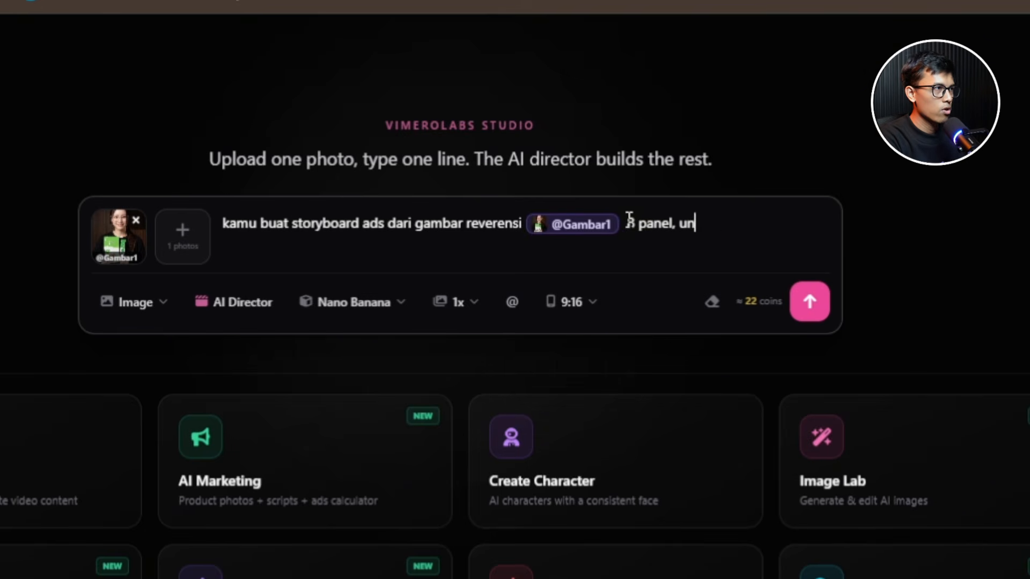
pyautogui.write('ep ')
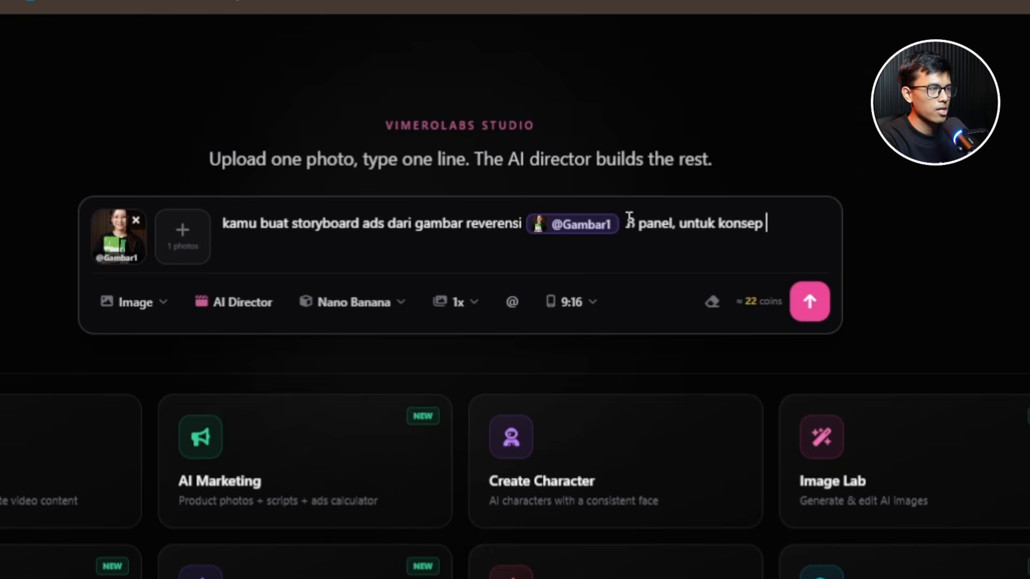
pyautogui.write('sof')
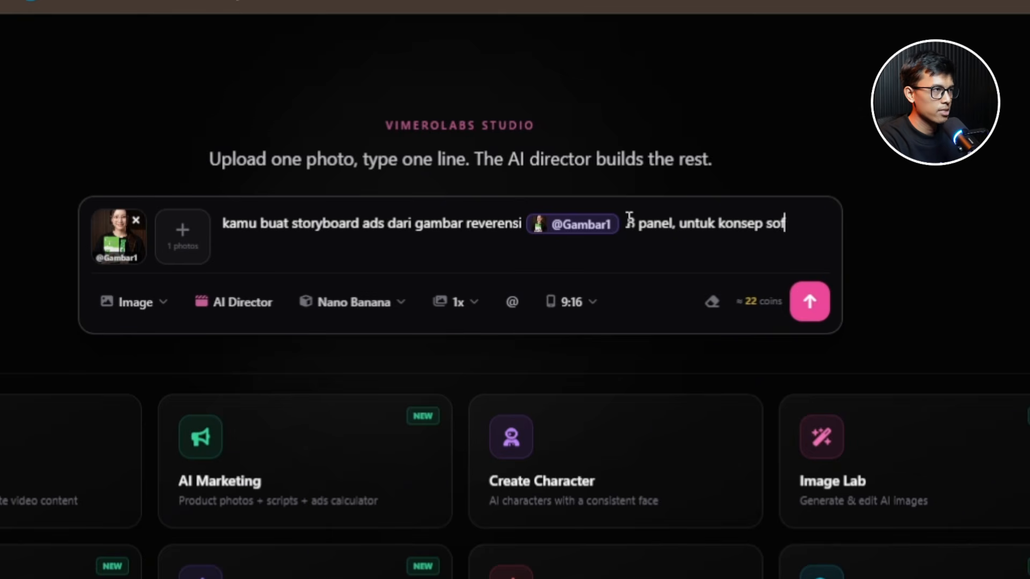
pyautogui.write('tselling jangan hardselling dan usaha')
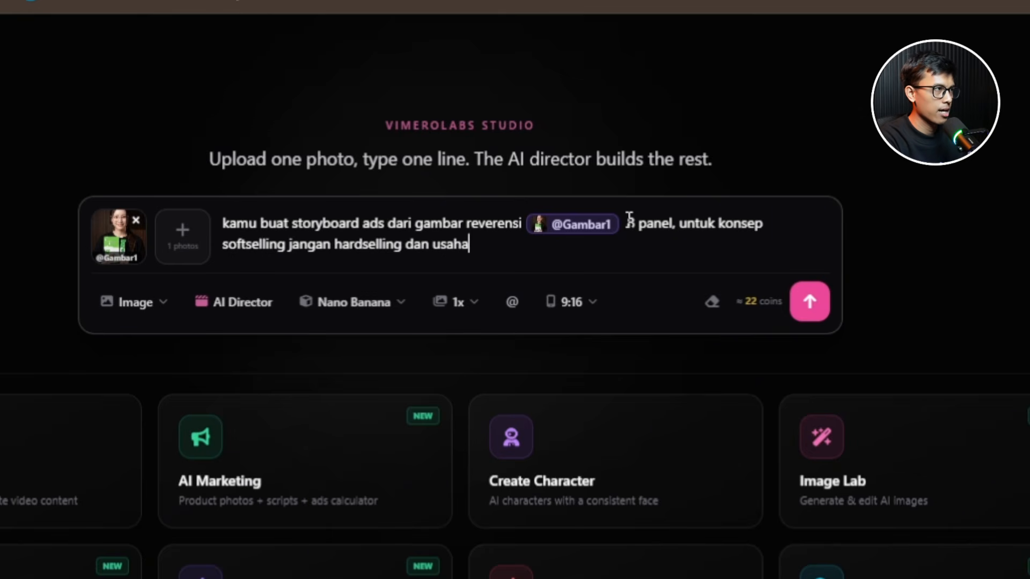
pyautogui.write('kan untuk kontennya itu ngalir ')
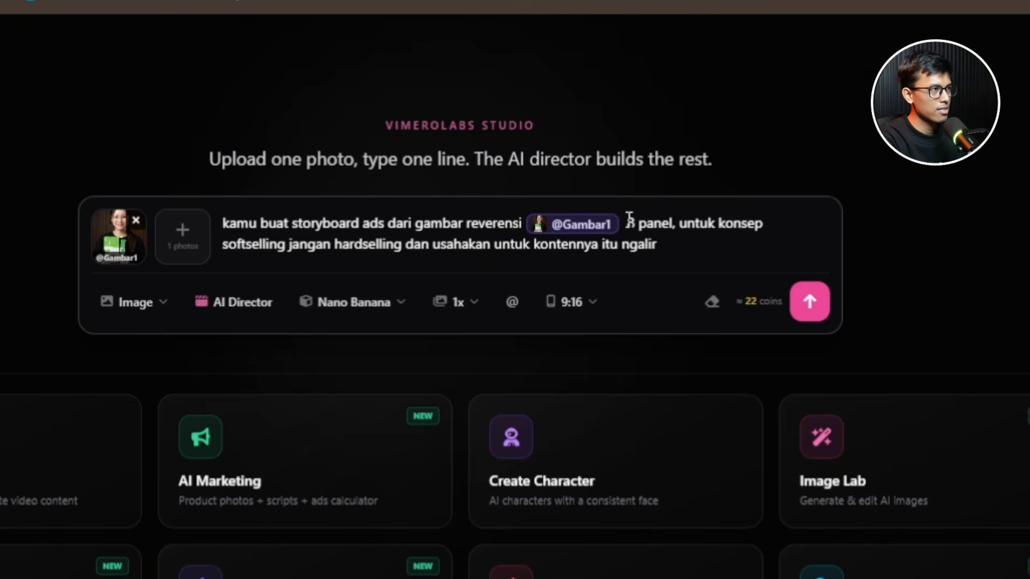
pyautogui.write('vid')
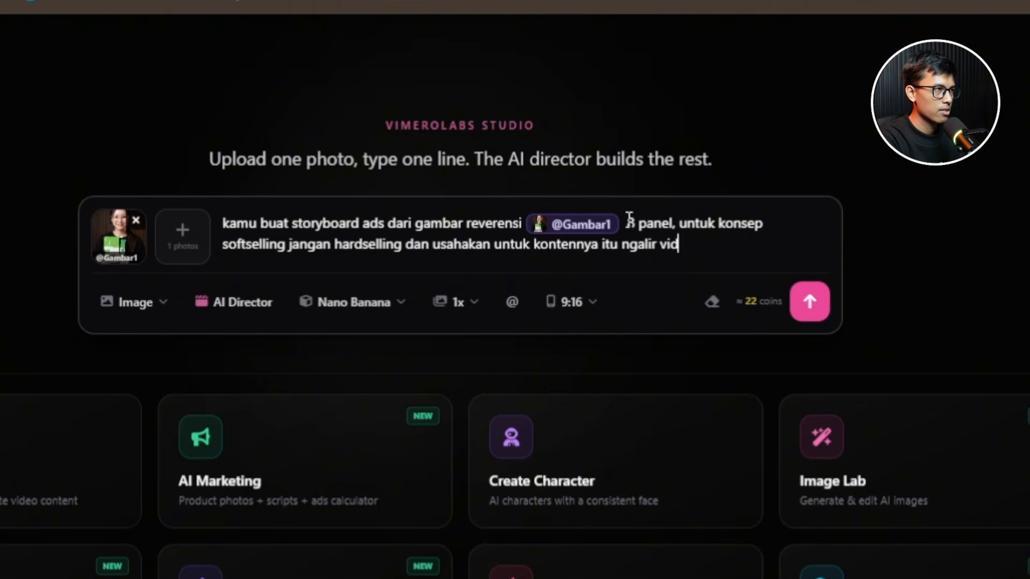
pyautogui.write('eo nya berdurasi ')
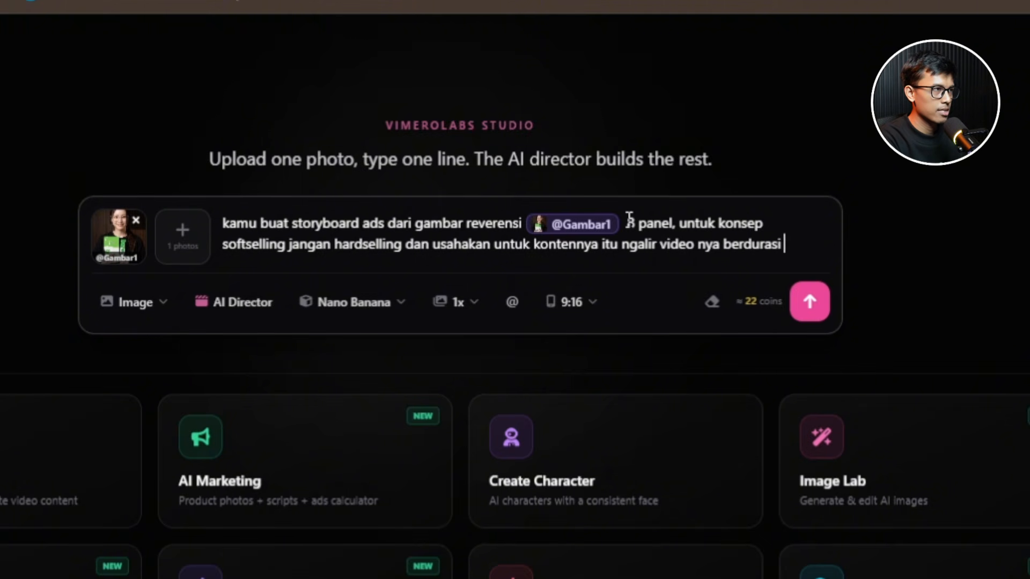
pyautogui.write('15 detik dan di upload ke  tiktok')
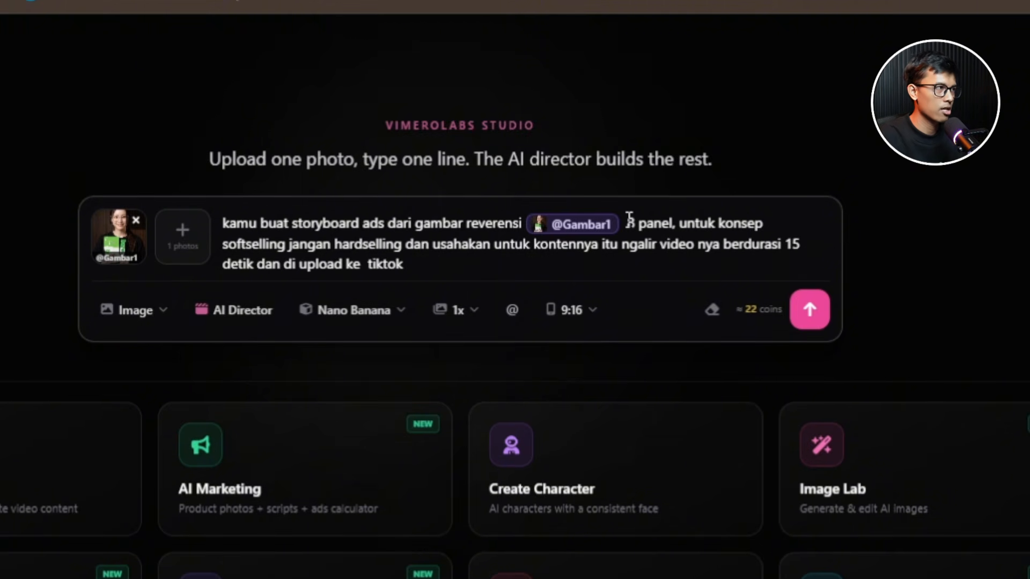
# Step: Switch the output type from Image to Text, submit the storyboard prompt, and highlight the sent prompt in the Studio conversation
pyautogui.click(138, 316)
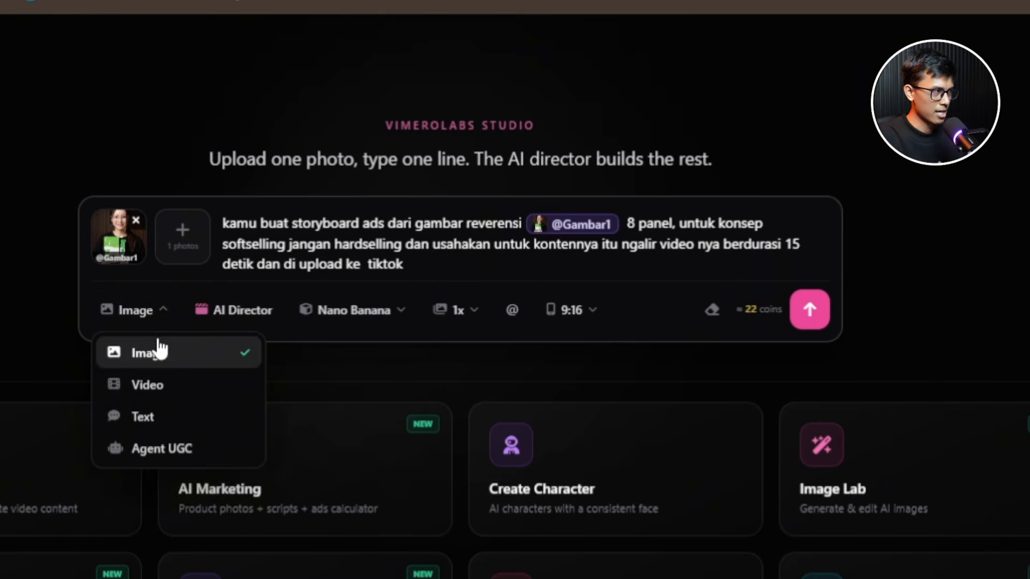
pyautogui.click(149, 419)
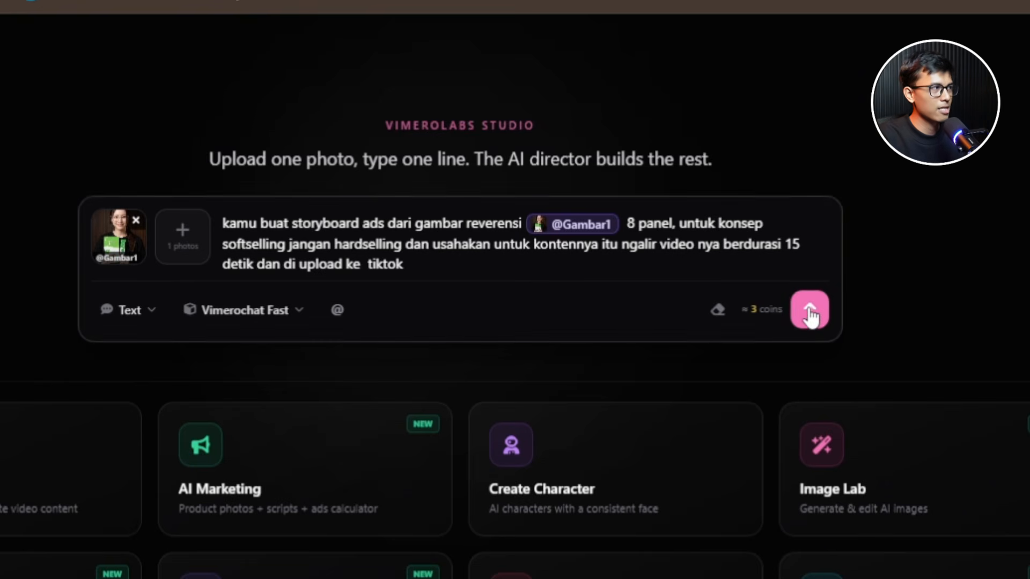
pyautogui.click(809, 311)
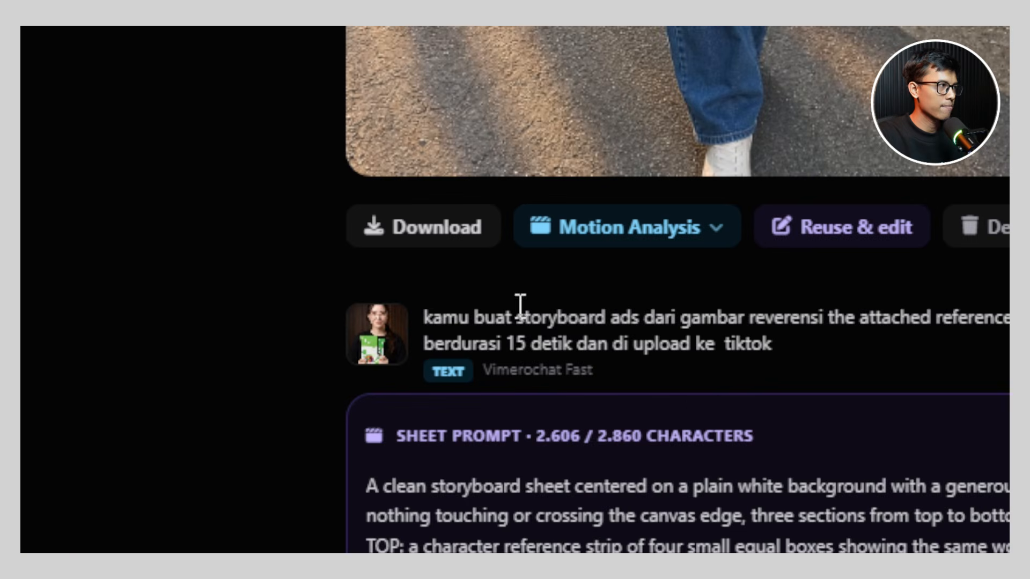
pyautogui.moveTo(330, 327); pyautogui.dragTo(449, 334)
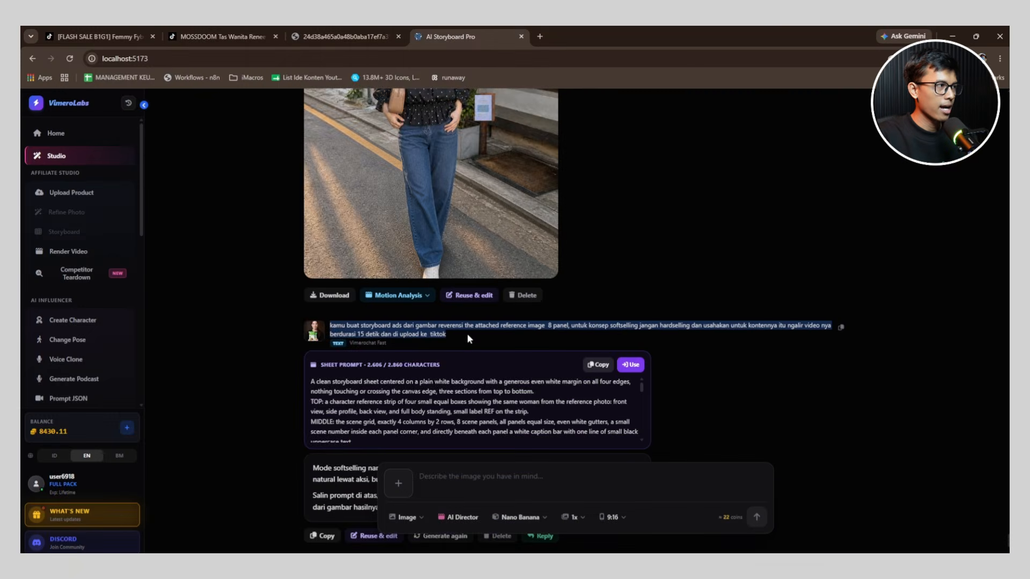
# Step: Load the generated sheet prompt and its reference photo into the image prompt box
pyautogui.scroll(-2, 837, 346)
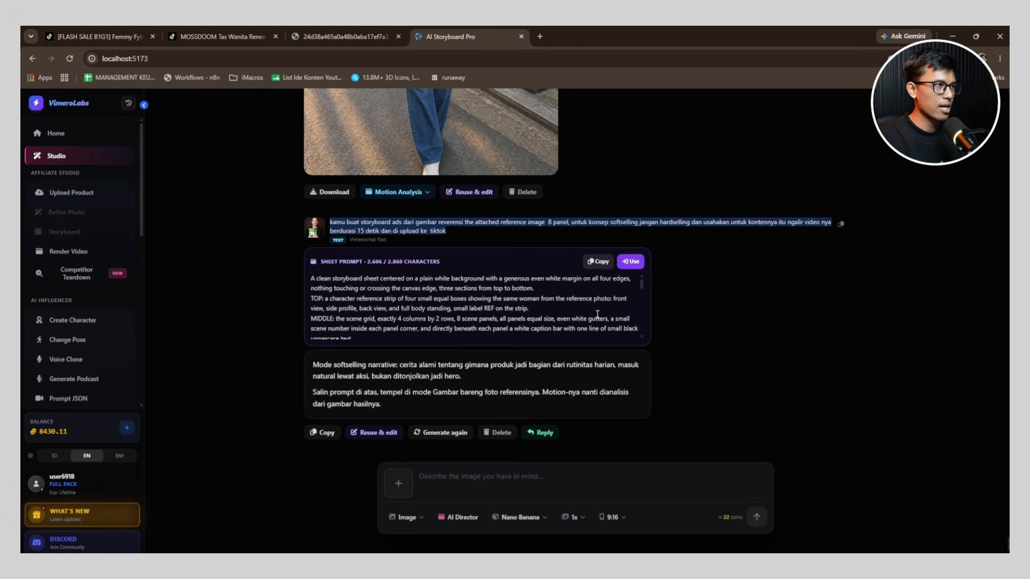
pyautogui.click(632, 262)
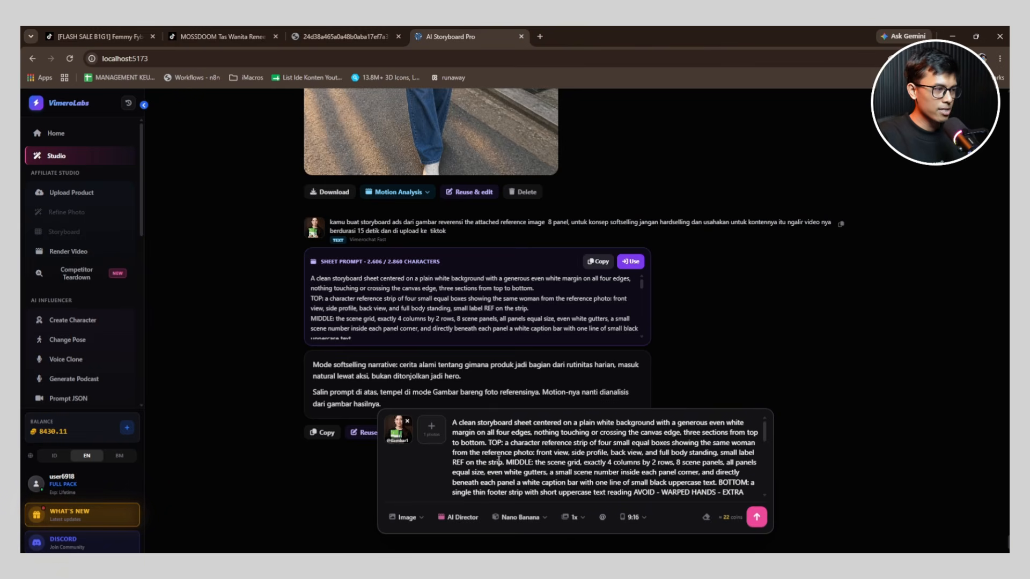
pyautogui.scroll(-3, 612, 466)
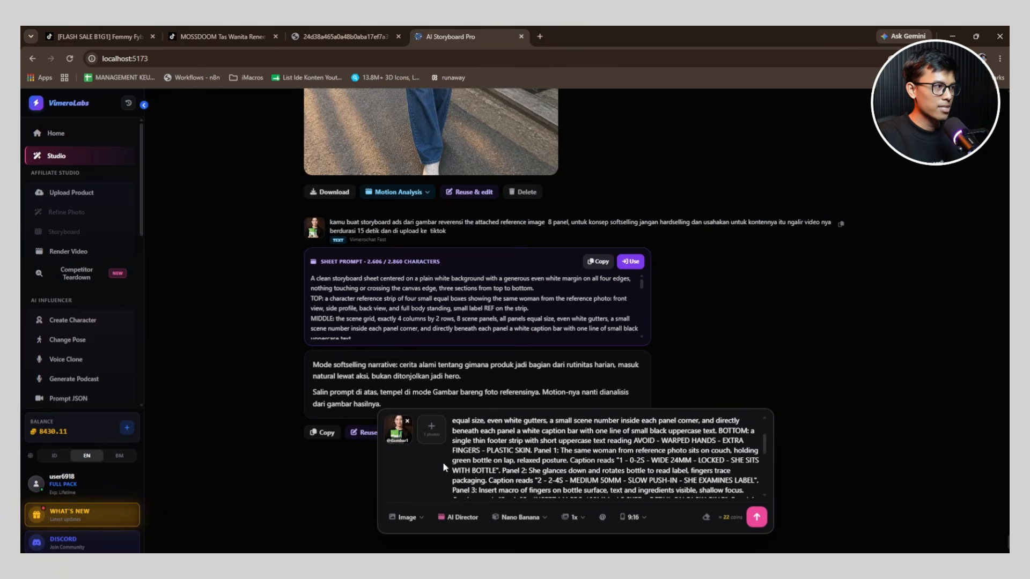
# Step: Generate the storyboard sheet image with the [Cirrus] Gpt Image 2 model at 2K resolution
pyautogui.click(521, 518)
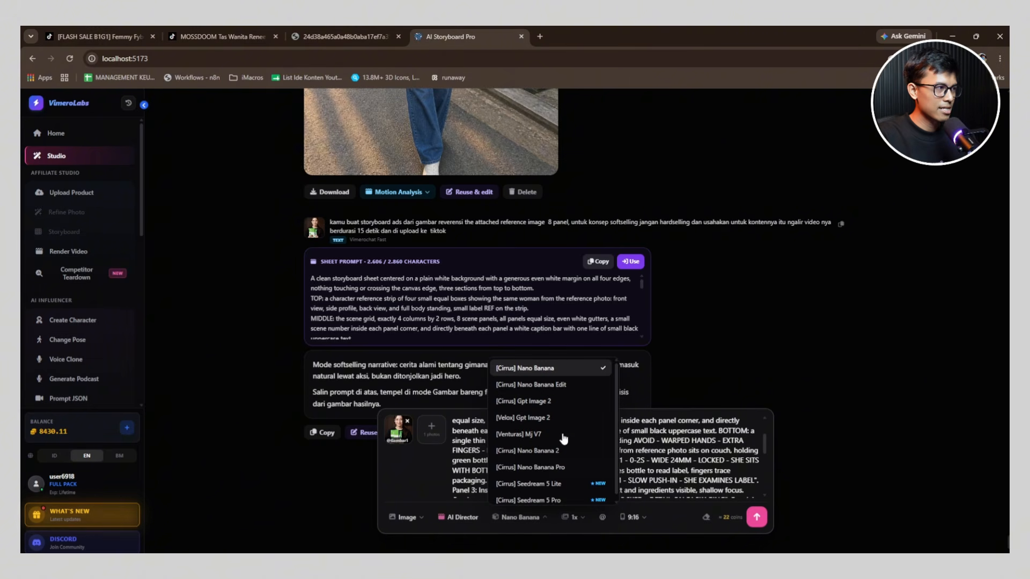
pyautogui.click(544, 405)
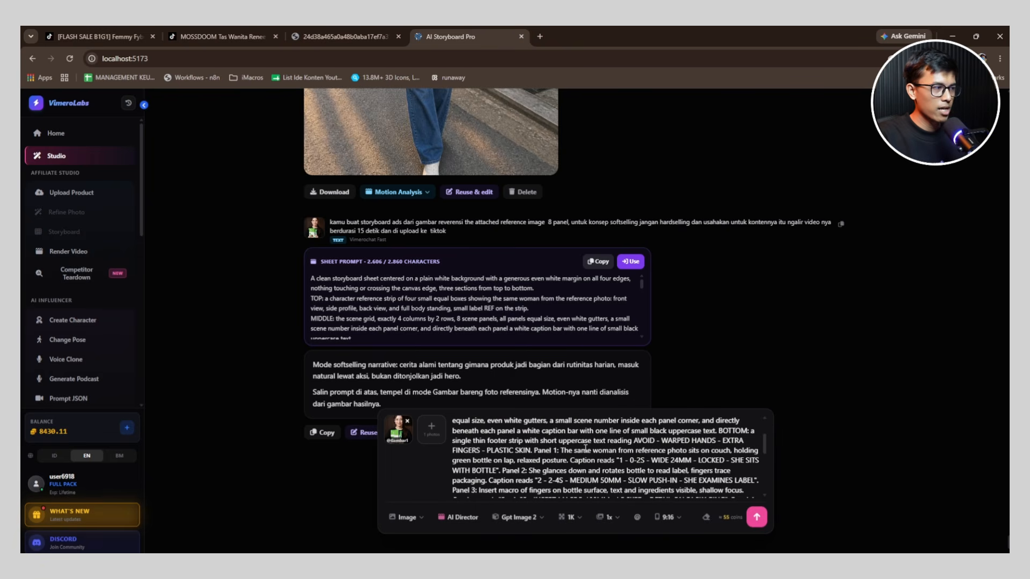
pyautogui.scroll(-1, 585, 448)
pyautogui.click(571, 521)
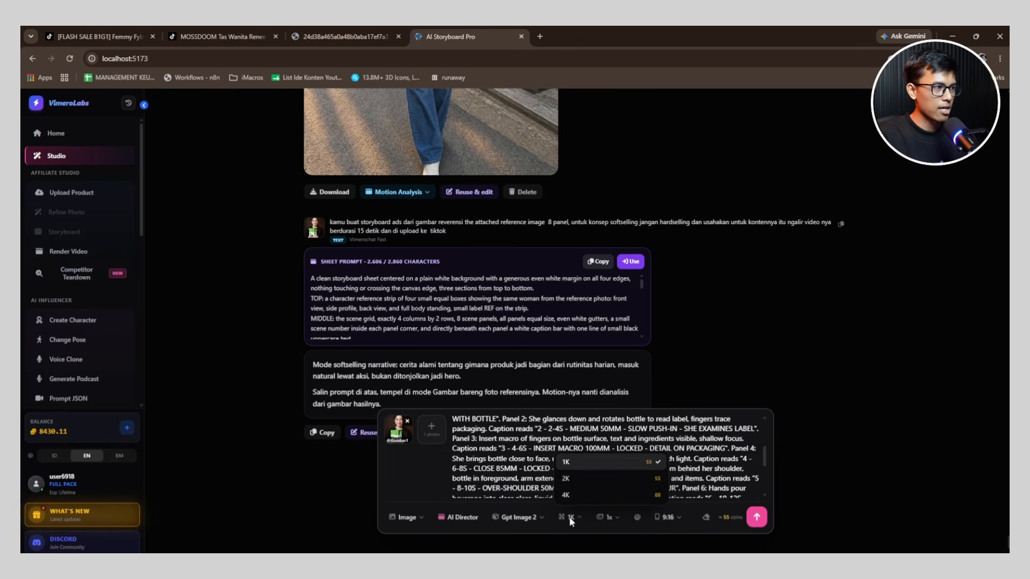
pyautogui.click(576, 479)
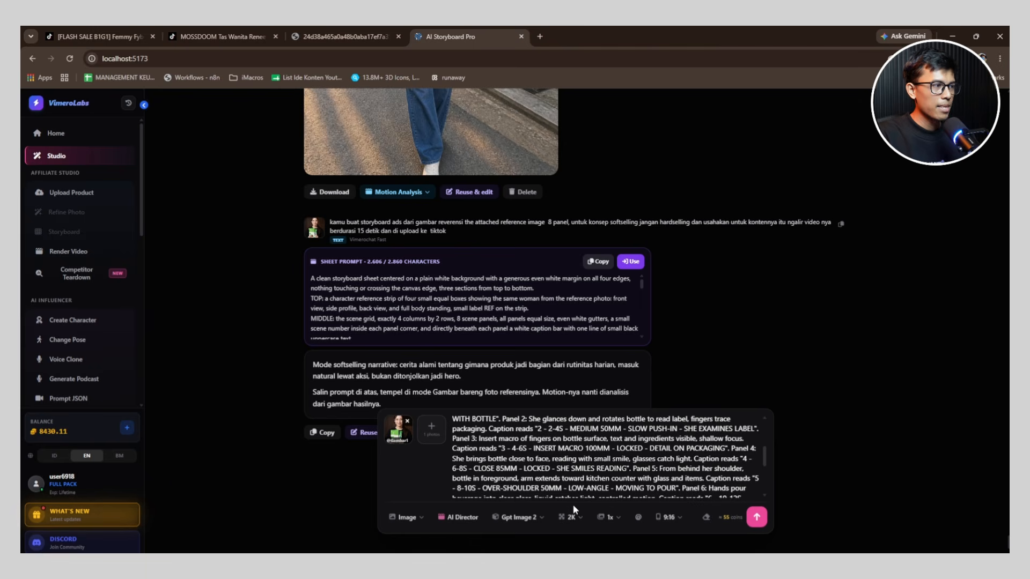
pyautogui.click(756, 518)
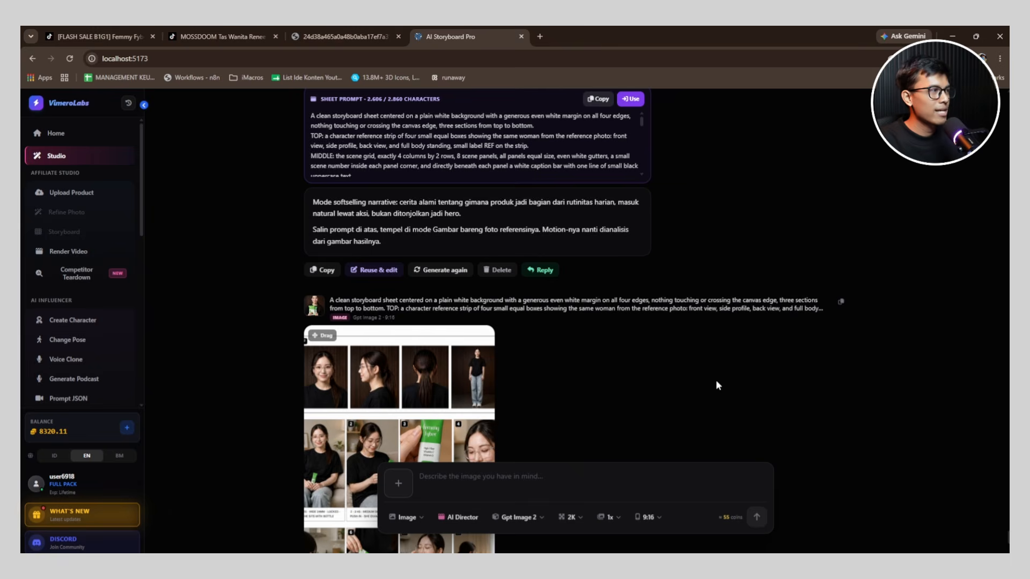
# Step: Set up Motion Analysis for the storyboard sheet with the Seedance 2.0 / 2.0-fast video model and 15s per shot
pyautogui.scroll(-4, 716, 389)
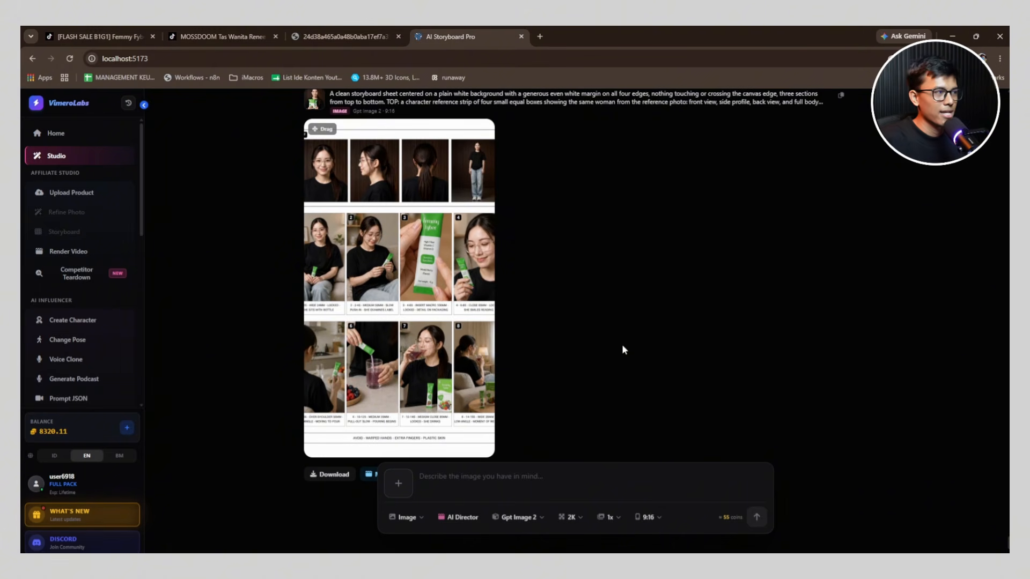
pyautogui.scroll(-2, 622, 346)
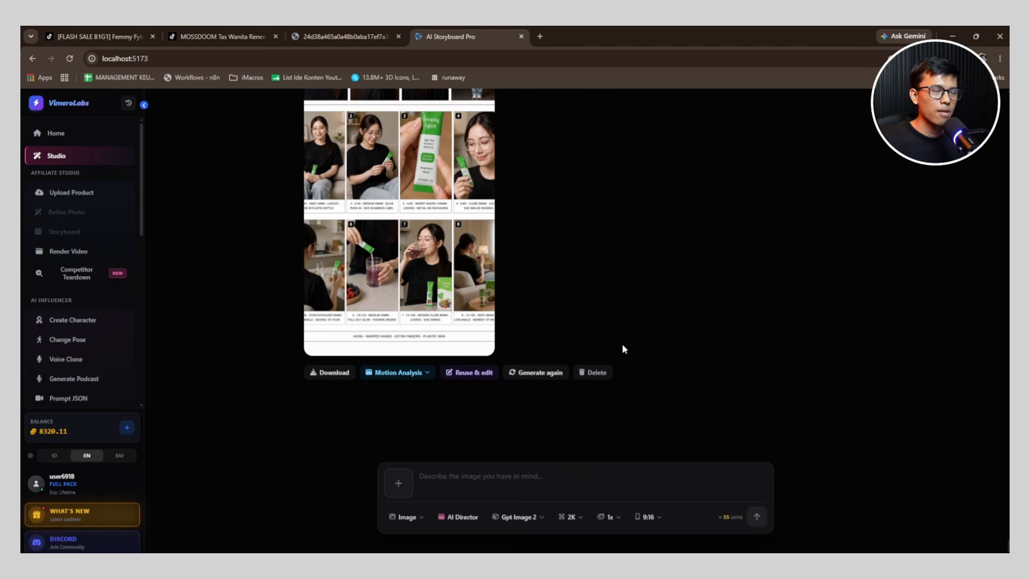
pyautogui.scroll(2, 436, 239)
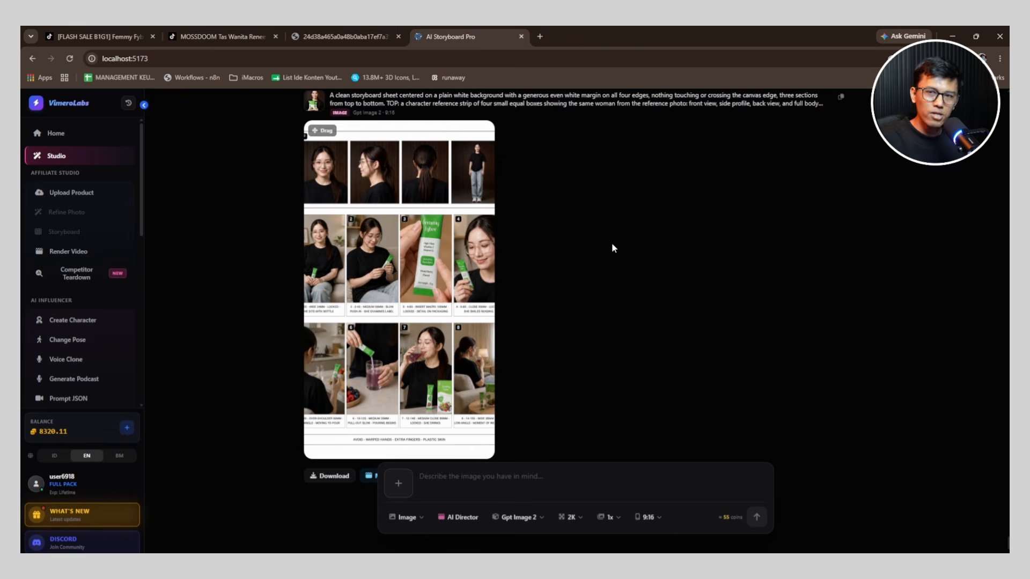
pyautogui.scroll(-2, 611, 242)
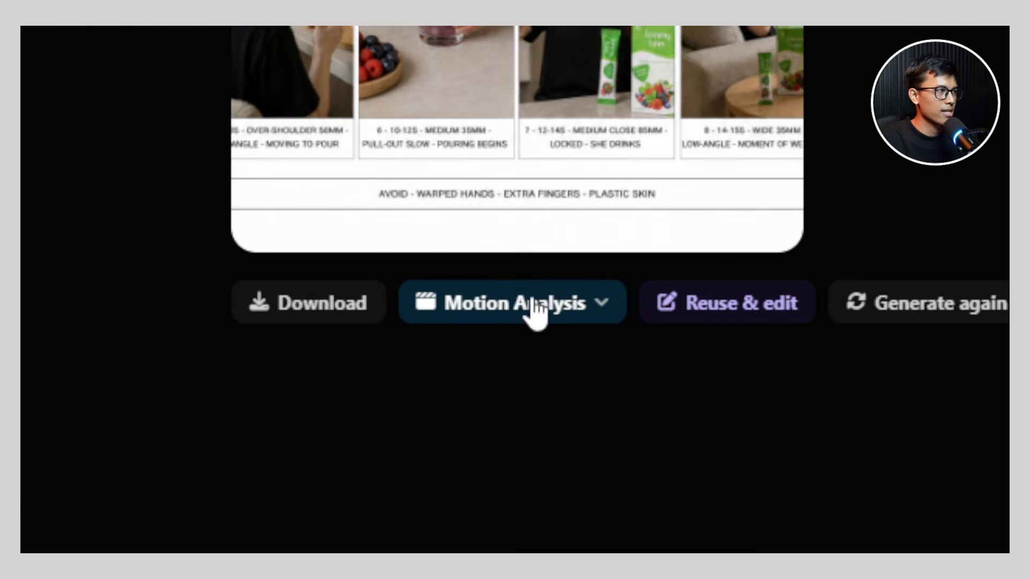
pyautogui.click(405, 375)
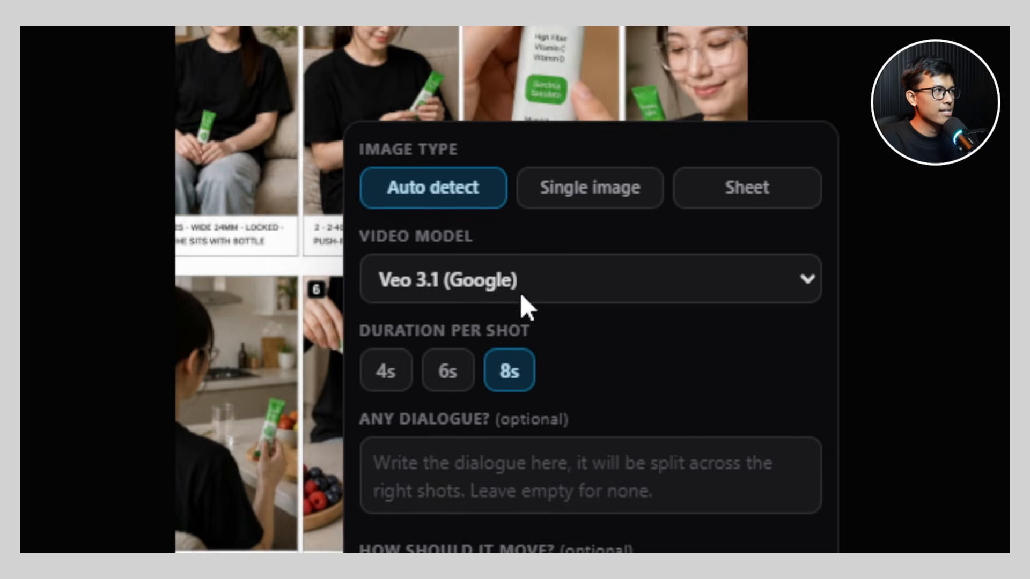
pyautogui.click(500, 287)
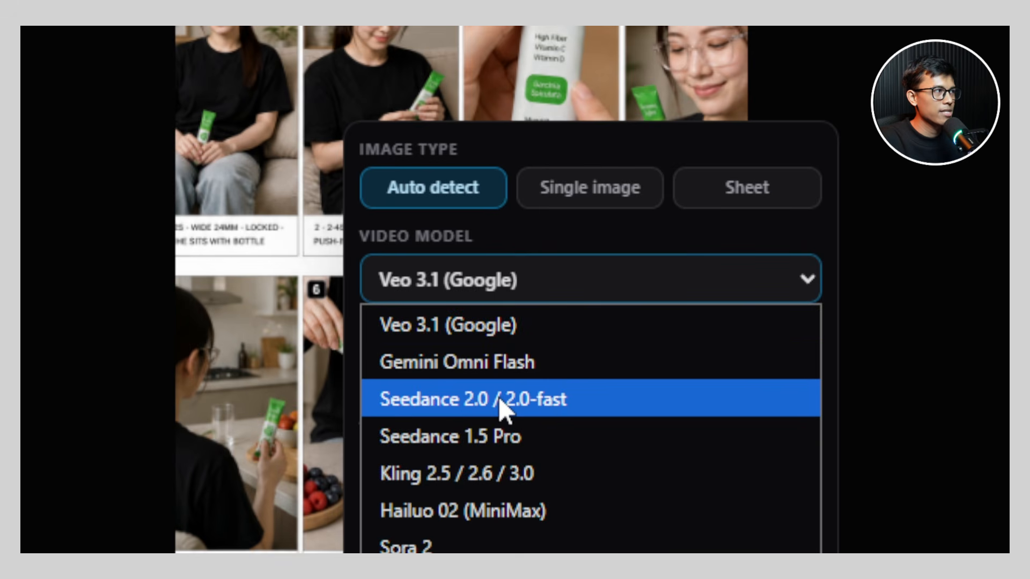
pyautogui.click(504, 411)
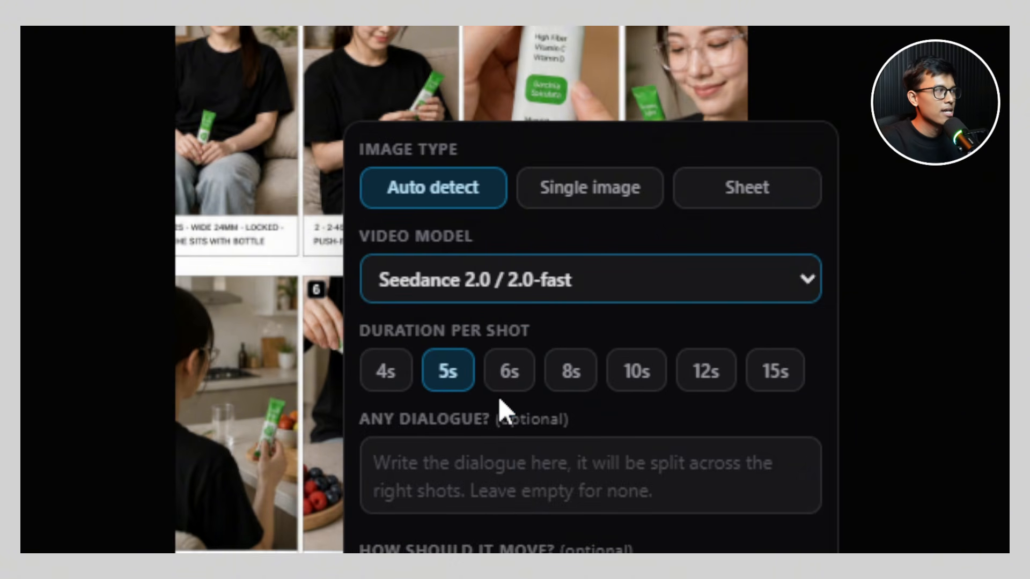
pyautogui.click(787, 391)
pyautogui.scroll(-5, 510, 361)
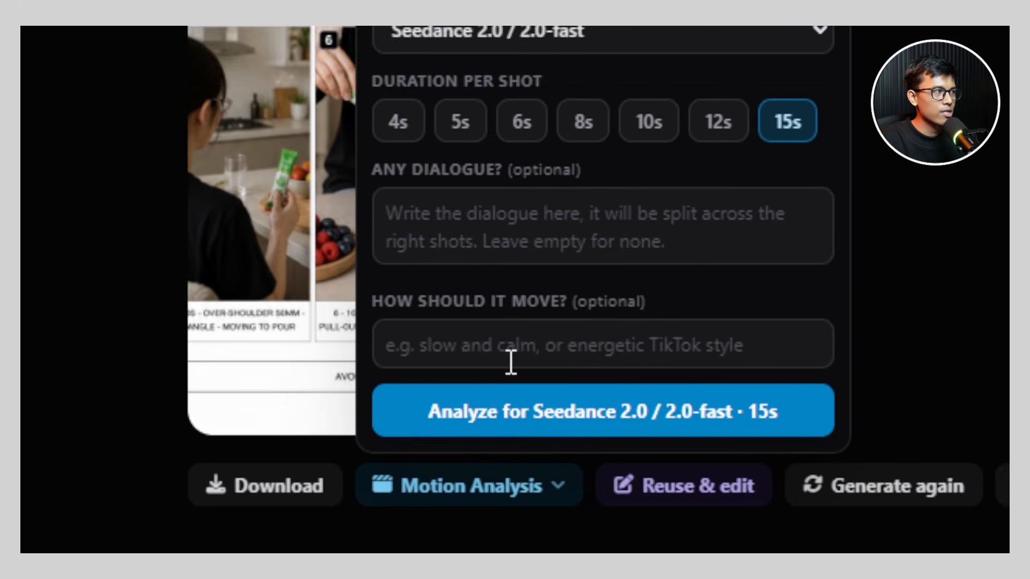
# Step: Describe the movement as "buat gerakan real ugc" and run the motion analysis
pyautogui.click(520, 295)
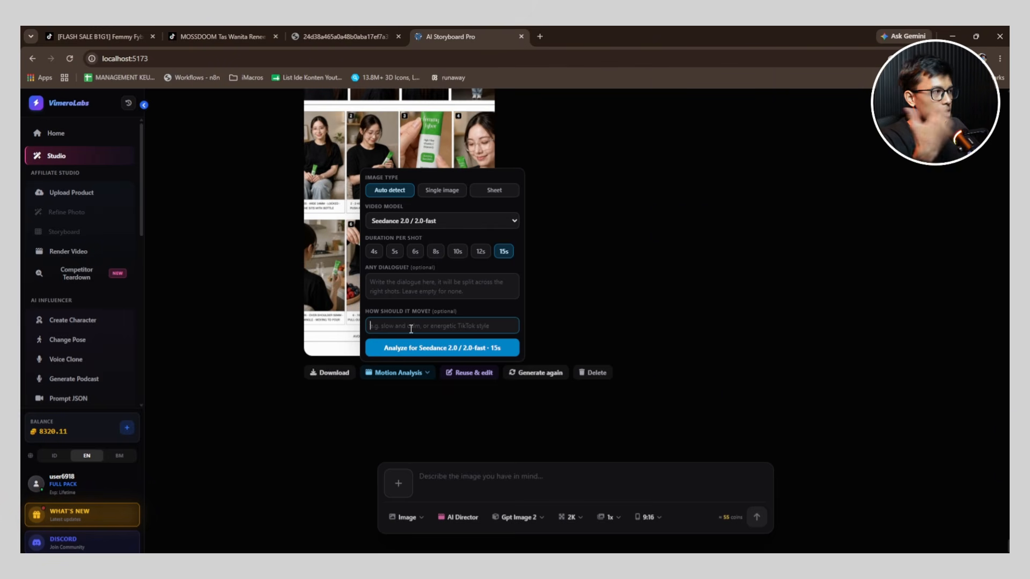
pyautogui.write('buat g')
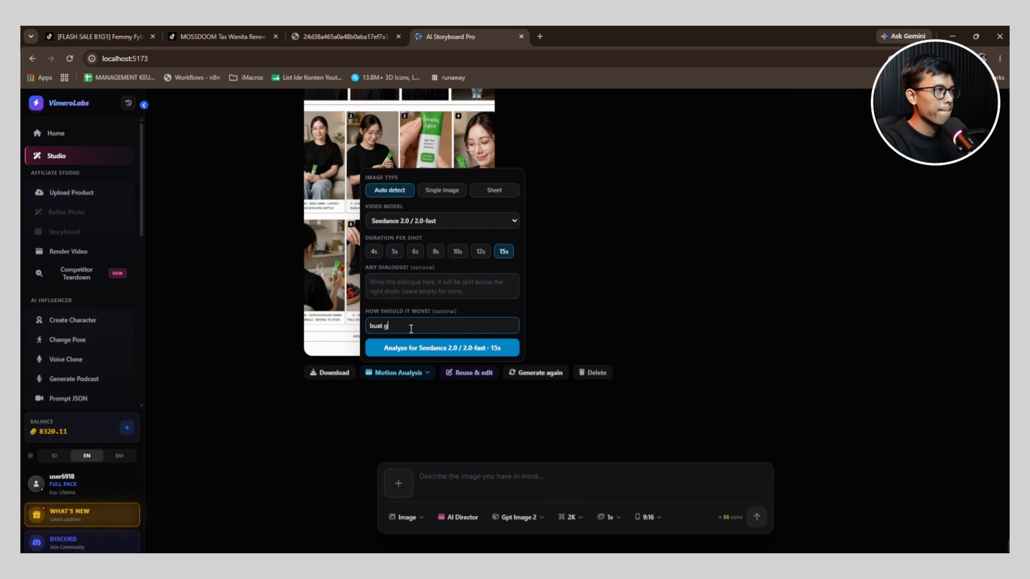
pyautogui.write('erakan real ugc')
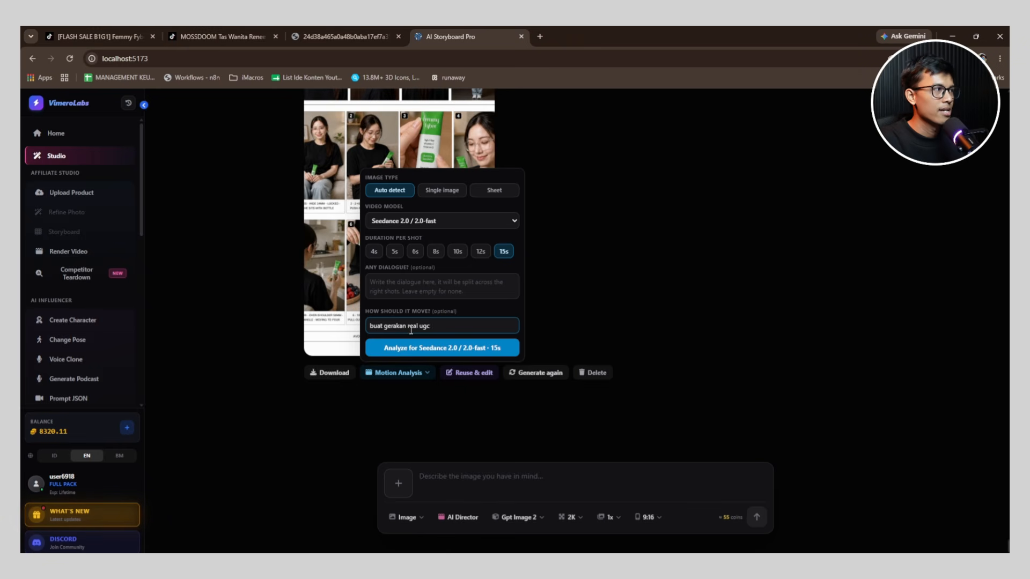
pyautogui.click(425, 349)
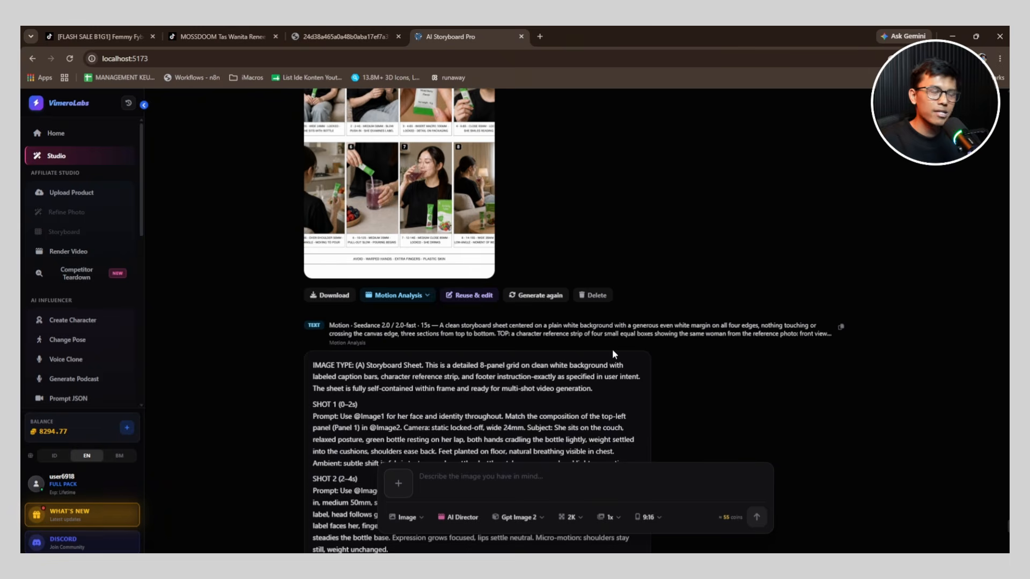
# Step: Copy the complete shot-by-shot motion analysis text and paste it into the prompt box
pyautogui.scroll(-5, 684, 268)
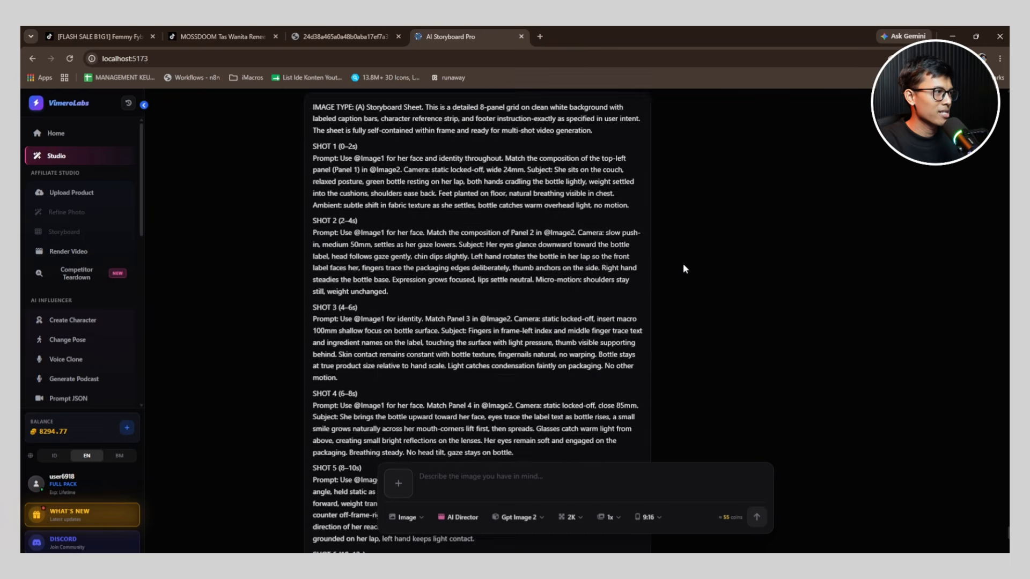
pyautogui.scroll(-8, 683, 269)
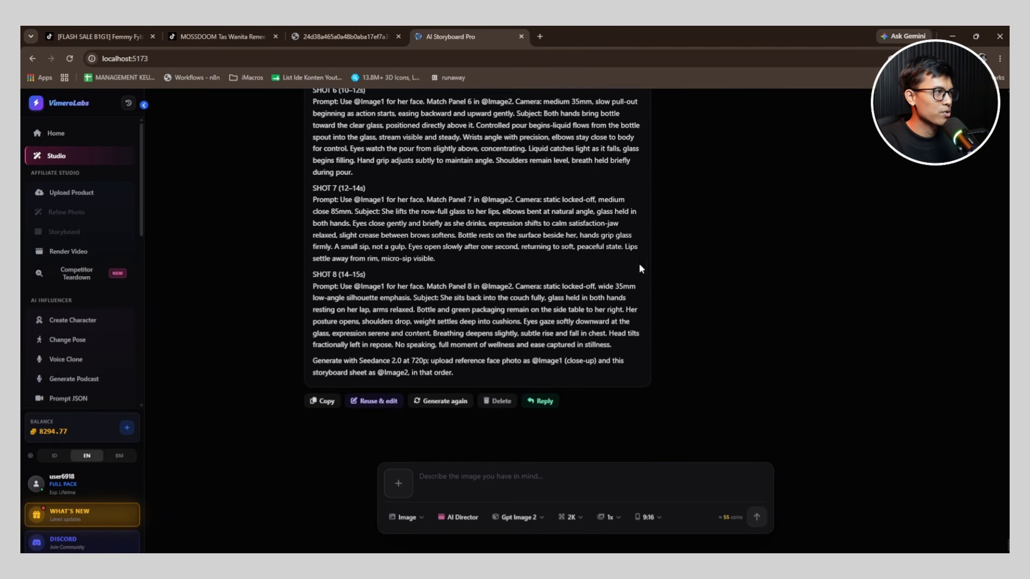
pyautogui.click(324, 401)
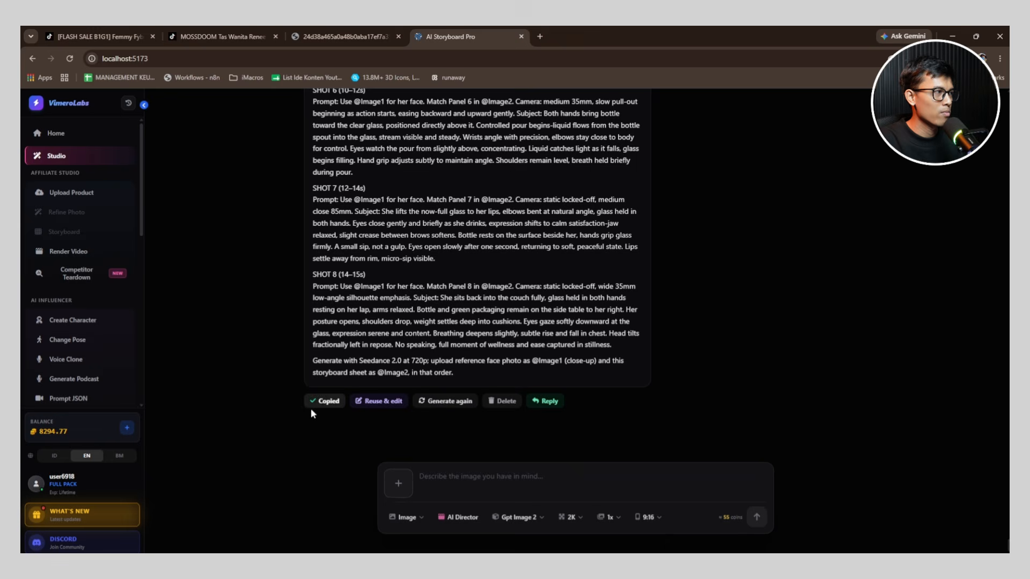
pyautogui.click(459, 477)
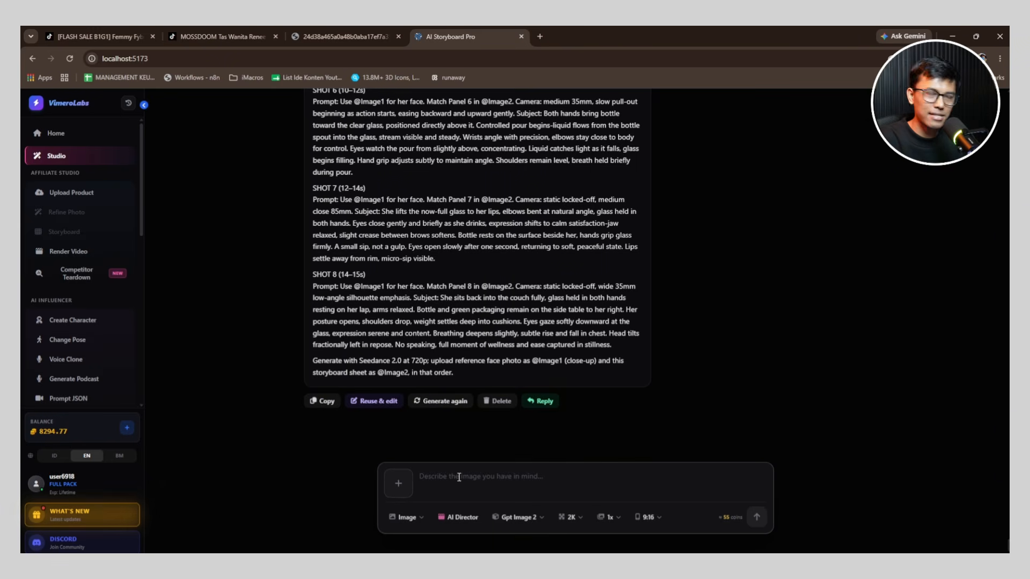
pyautogui.hotkey('ctrl', 'v')
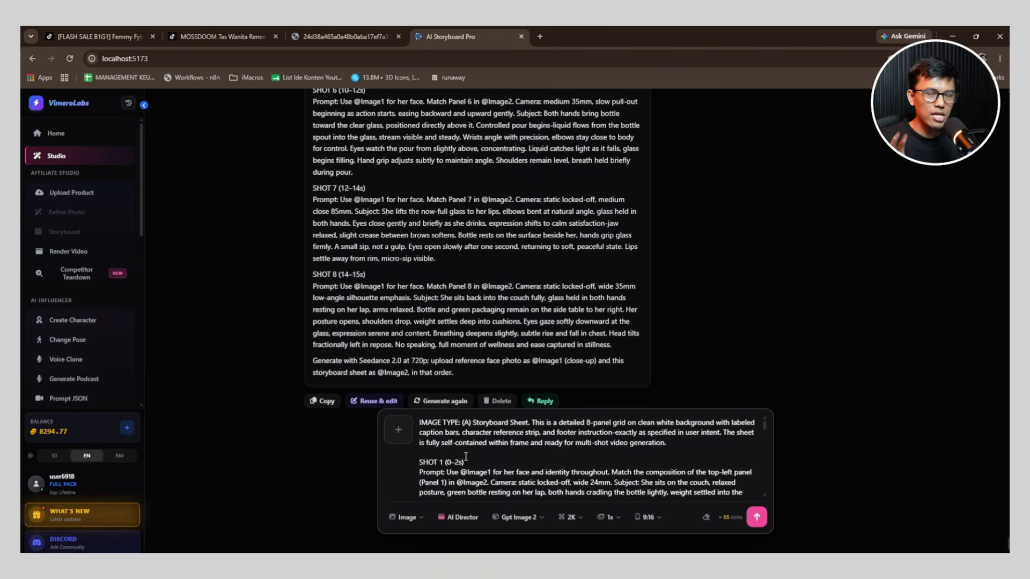
pyautogui.scroll(15, 488, 386)
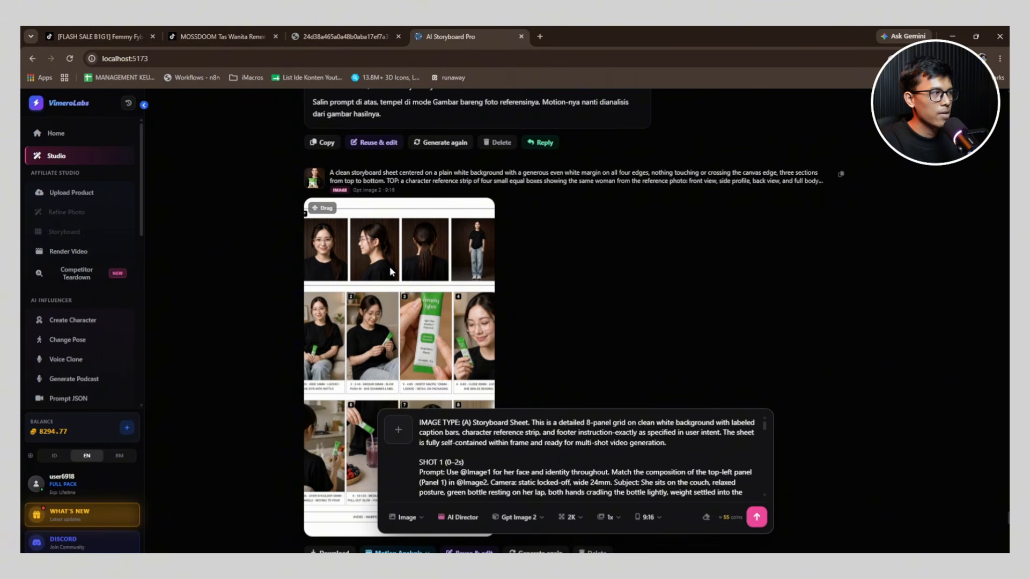
pyautogui.scroll(5, 386, 283)
pyautogui.scroll(4, 386, 282)
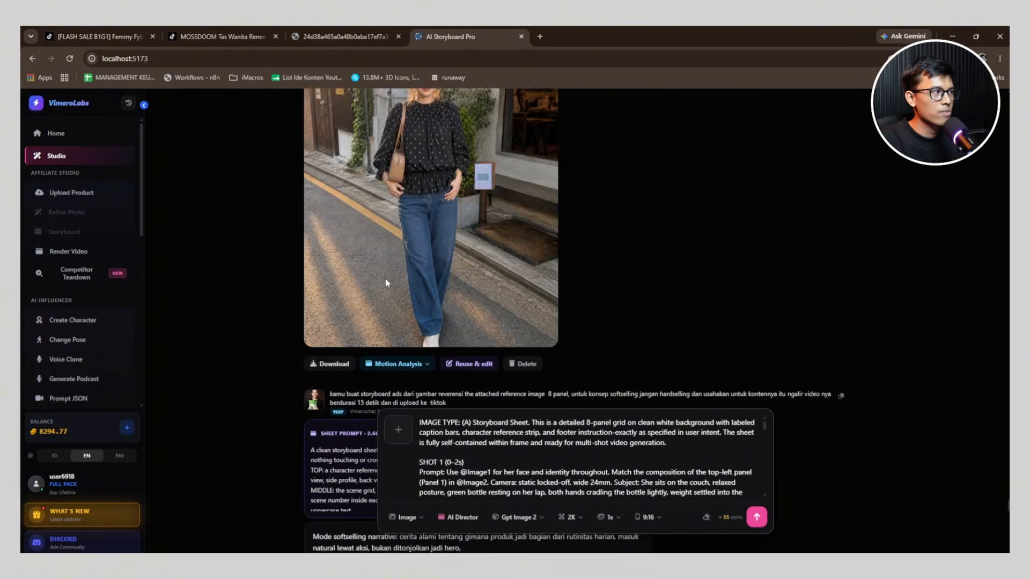
pyautogui.scroll(-6, 385, 283)
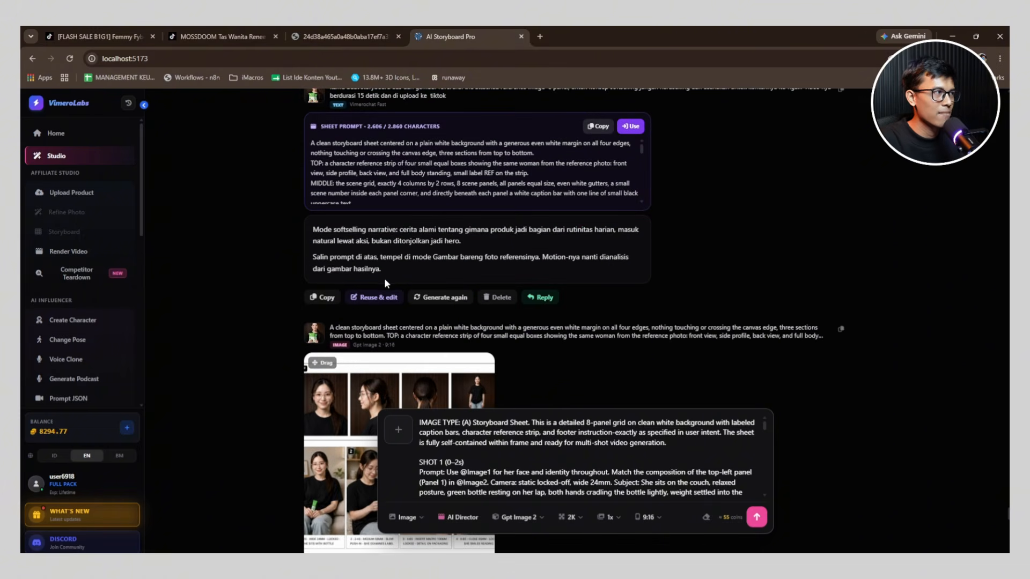
pyautogui.scroll(-4, 510, 324)
pyautogui.scroll(-1, 511, 324)
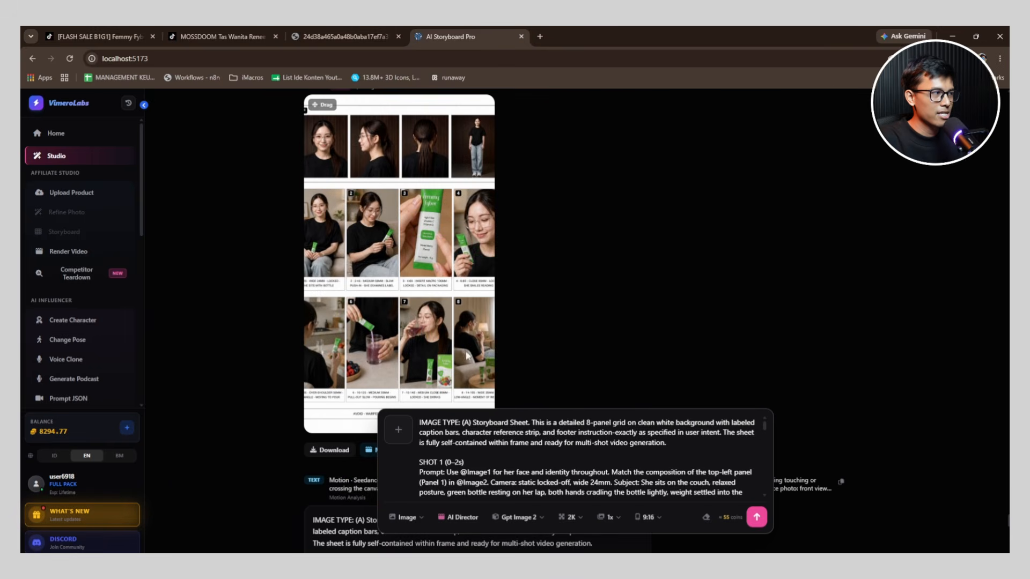
pyautogui.click(398, 429)
pyautogui.click(211, 130)
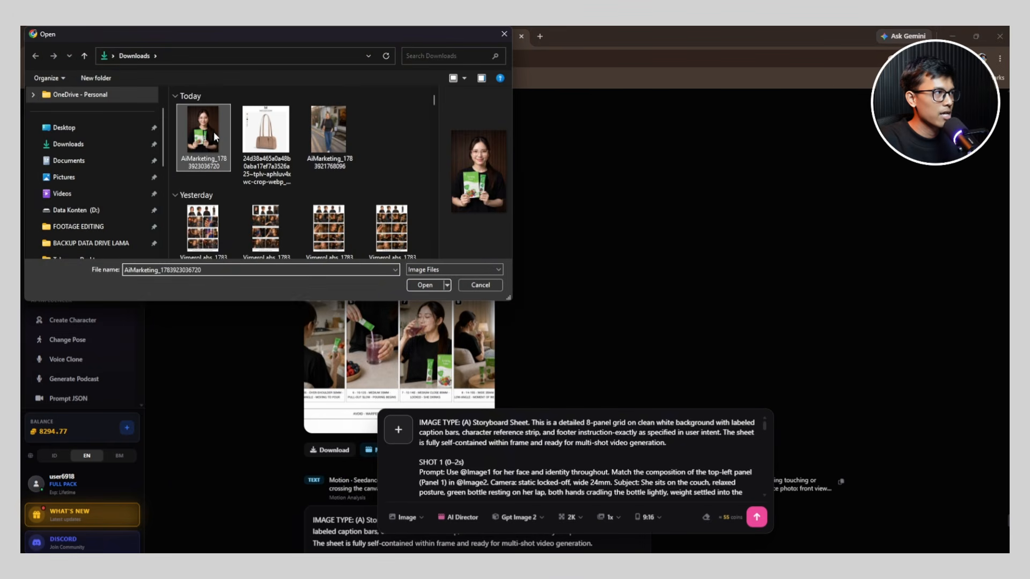
pyautogui.click(425, 285)
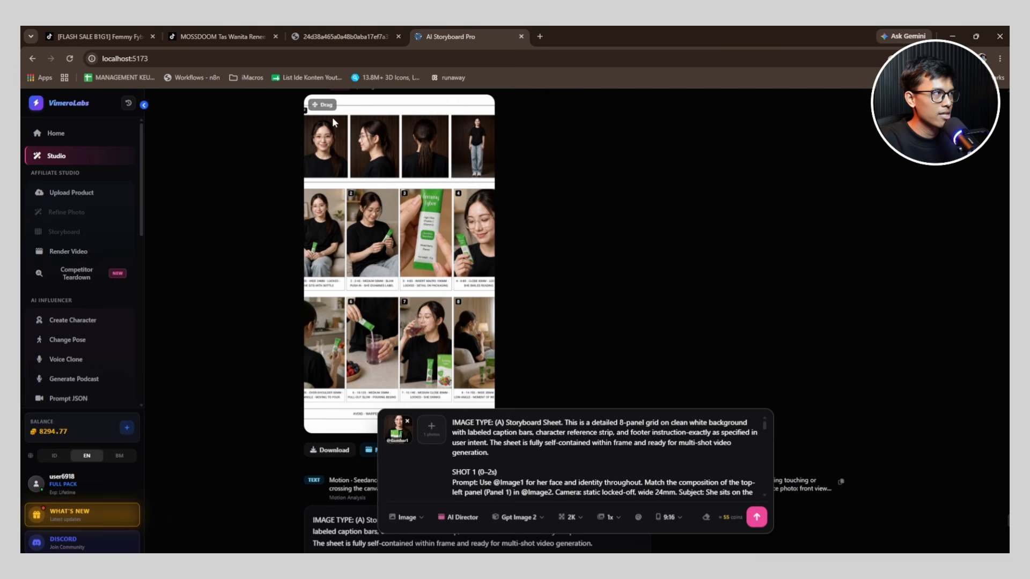
pyautogui.moveTo(323, 105); pyautogui.dragTo(442, 438)
# Step: Switch the output type to Video and choose the [Cirrus] Seedance 2 Mini model
pyautogui.scroll(-7, 656, 317)
pyautogui.scroll(-5, 655, 319)
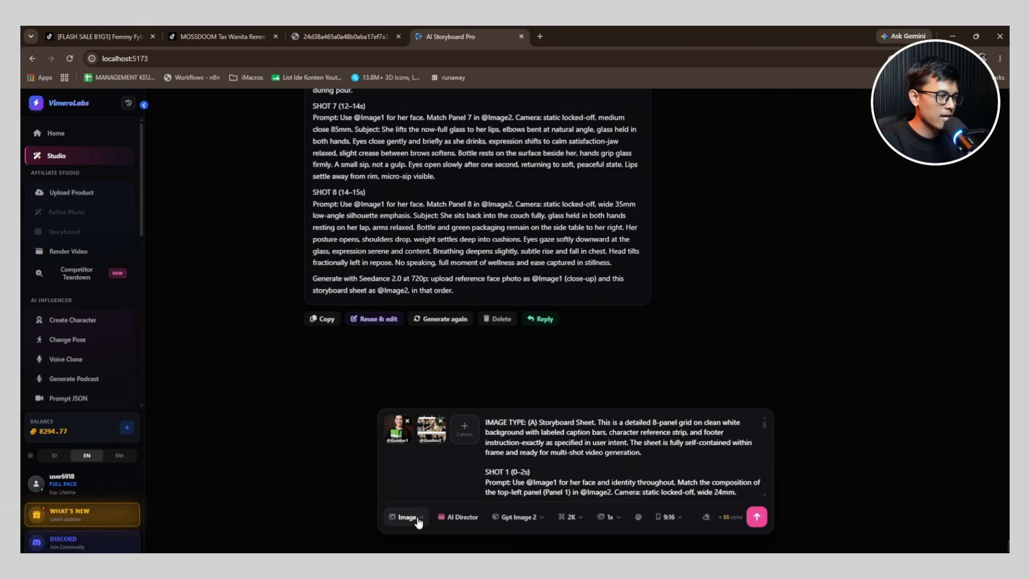
pyautogui.click(419, 519)
pyautogui.click(423, 463)
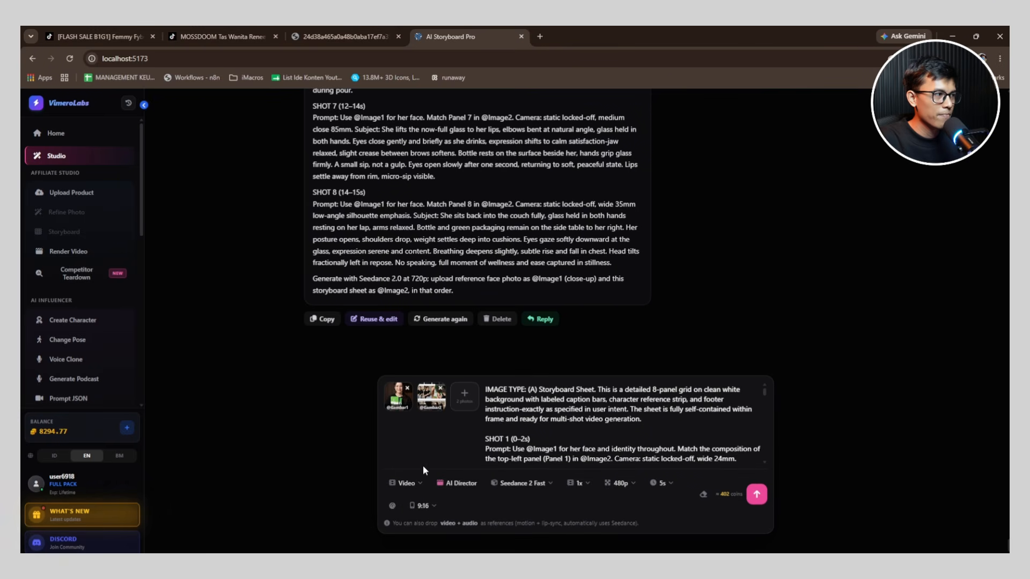
pyautogui.click(523, 483)
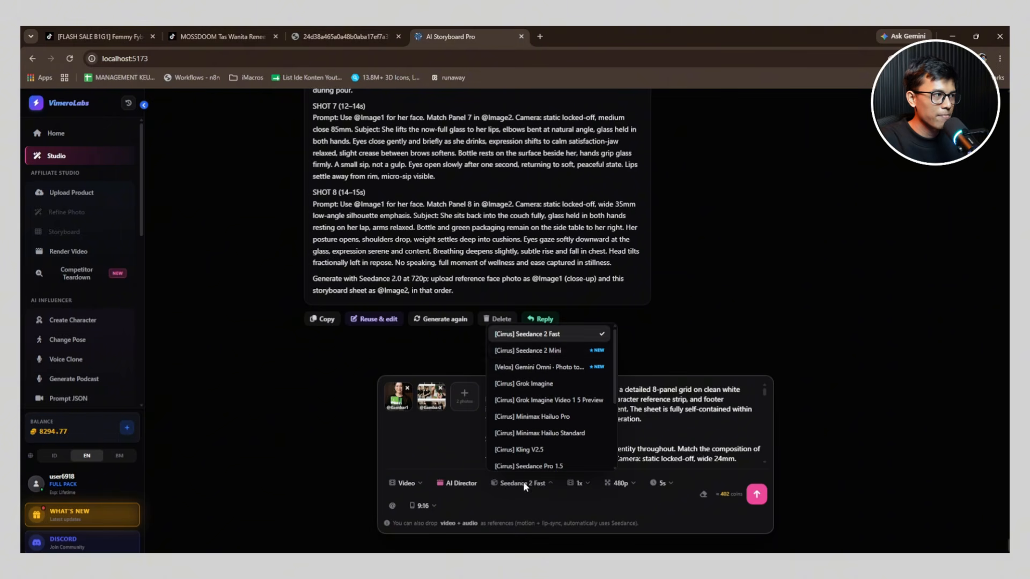
pyautogui.click(534, 352)
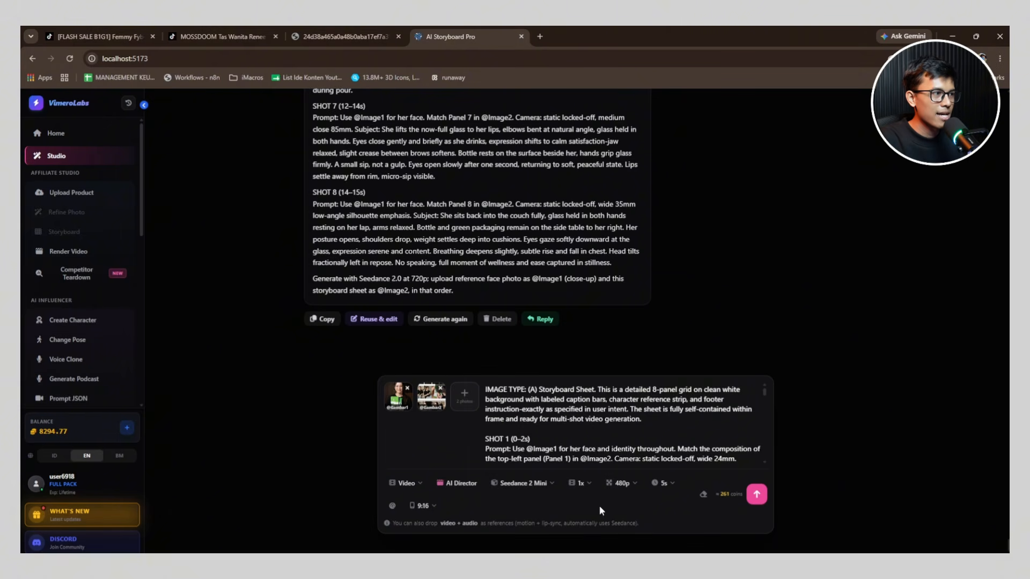
# Step: Set the video duration to 15s and generate the video from the two references and the shot prompt
pyautogui.click(662, 483)
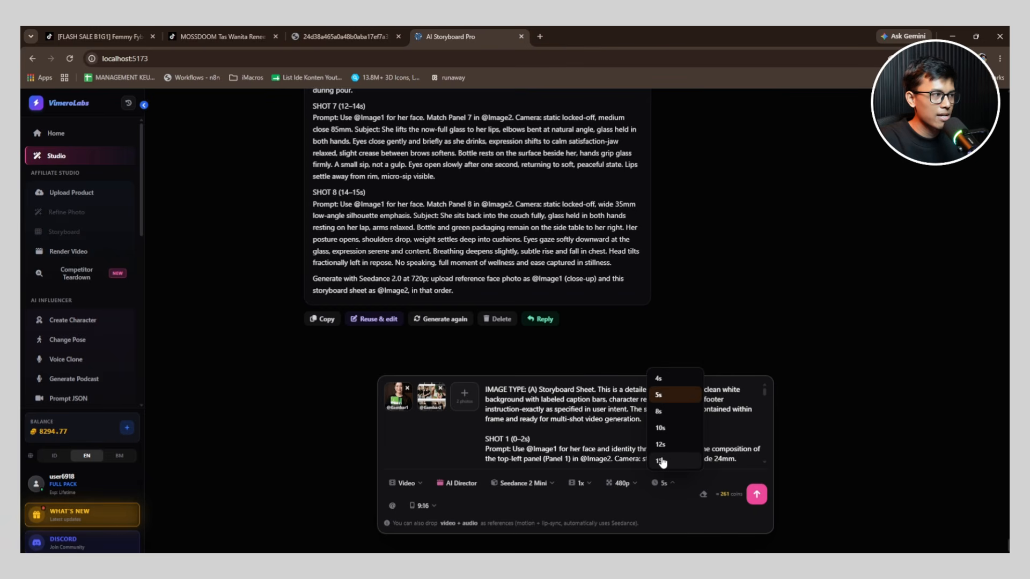
pyautogui.click(661, 461)
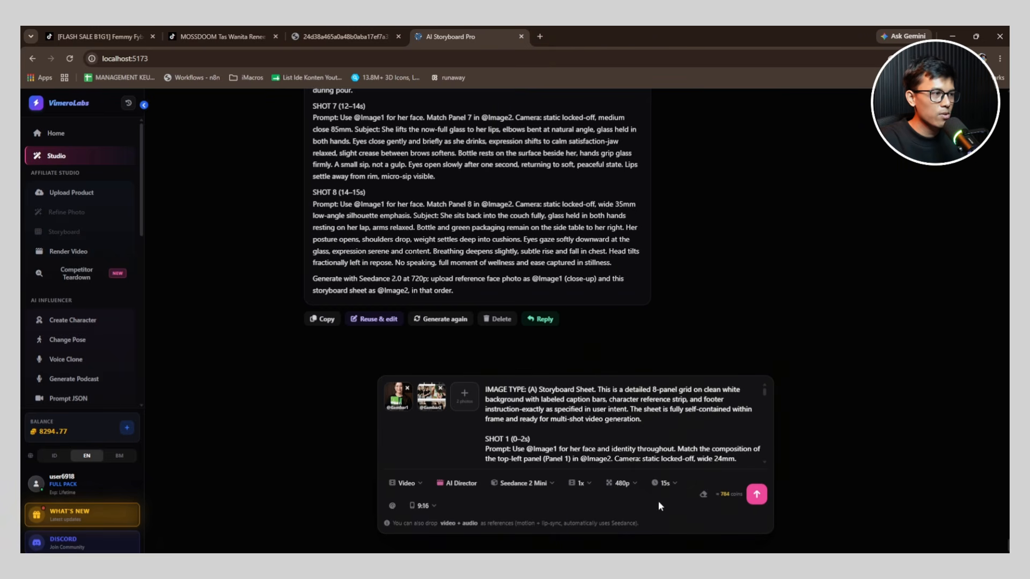
pyautogui.click(756, 494)
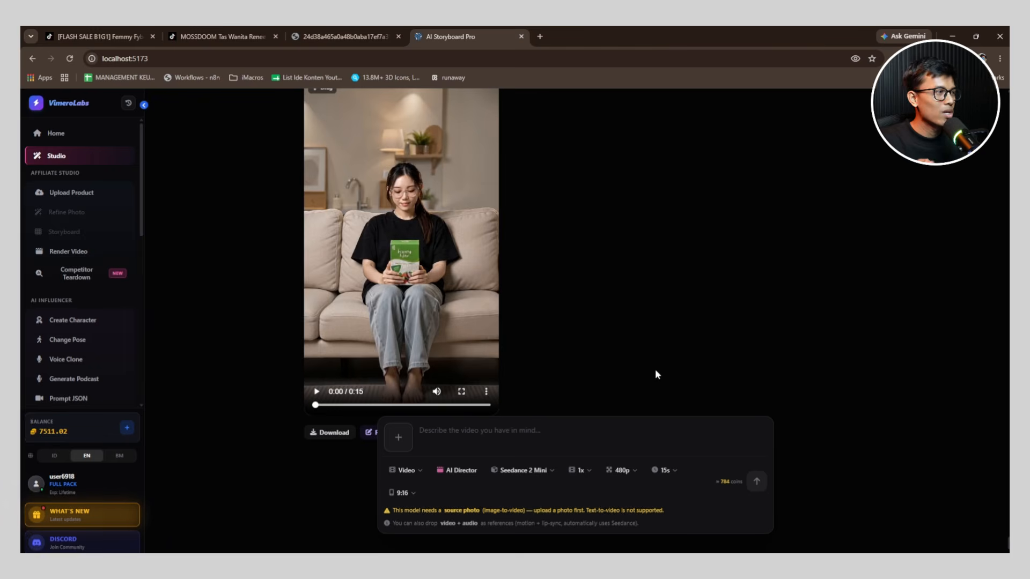
# Step: Watch the generated 15-second video in full screen and review the shot-by-shot prompt above it
pyautogui.click(461, 392)
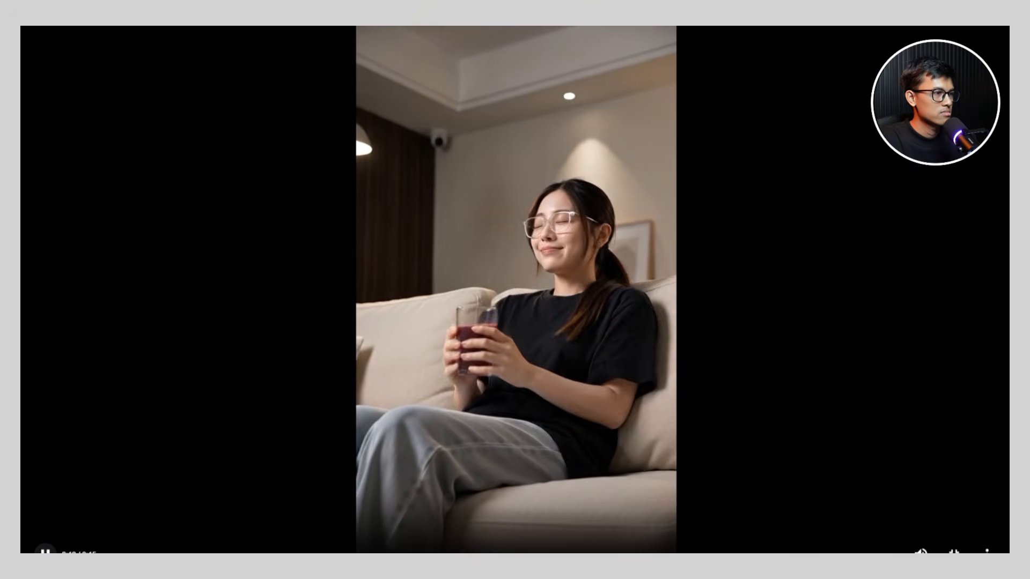
pyautogui.press('space')
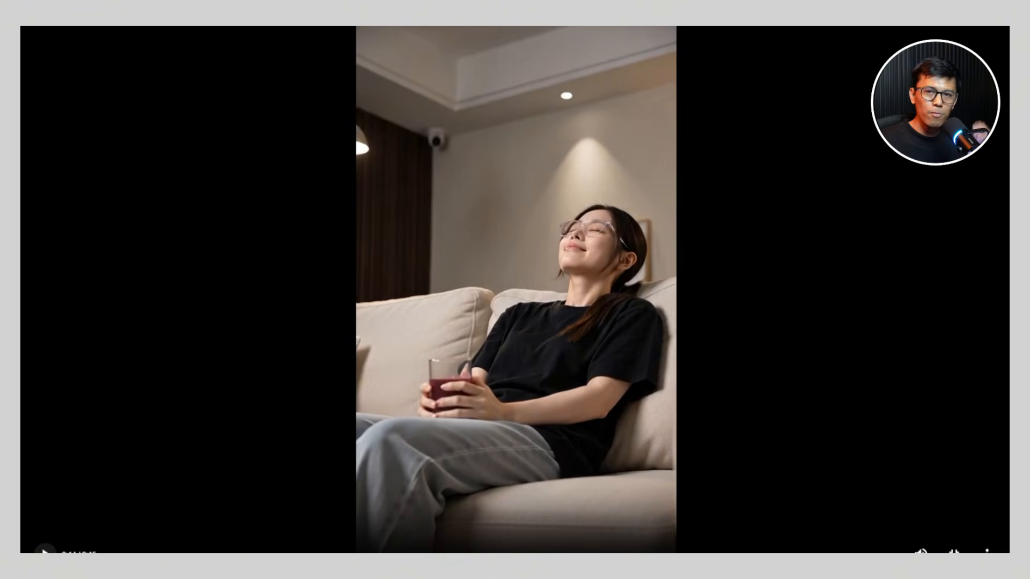
pyautogui.press('Escape')
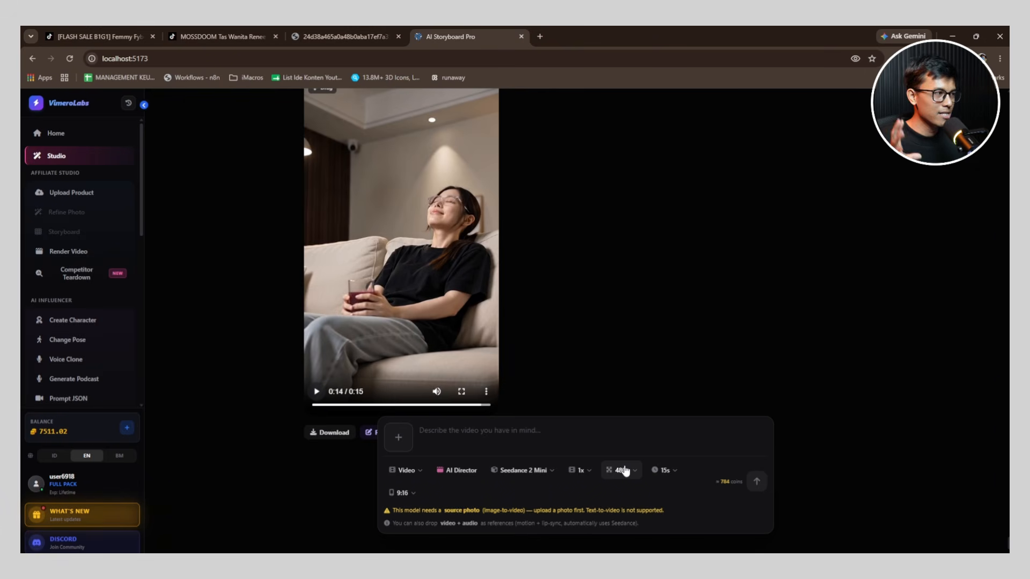
pyautogui.scroll(6, 716, 358)
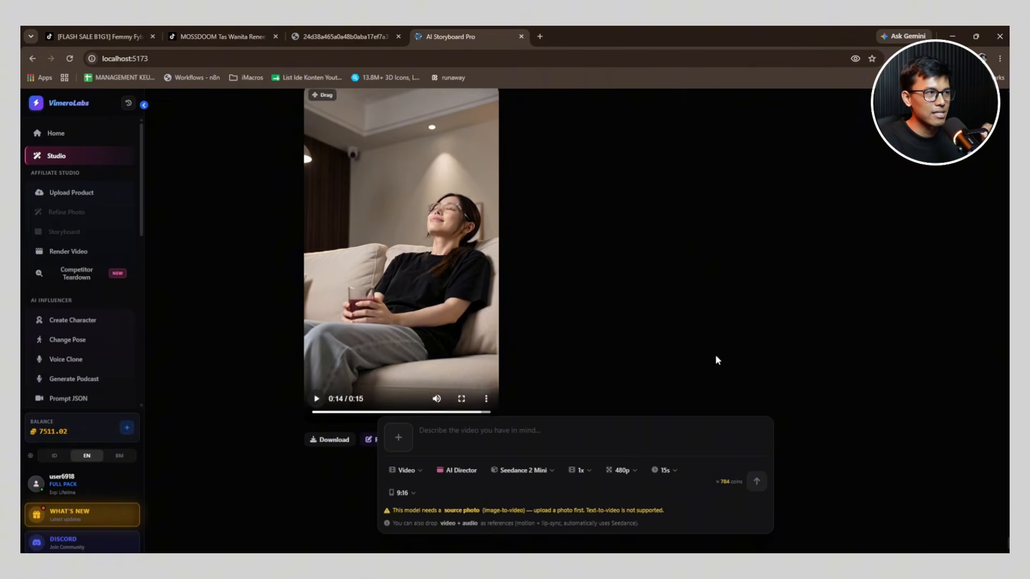
pyautogui.scroll(5, 716, 356)
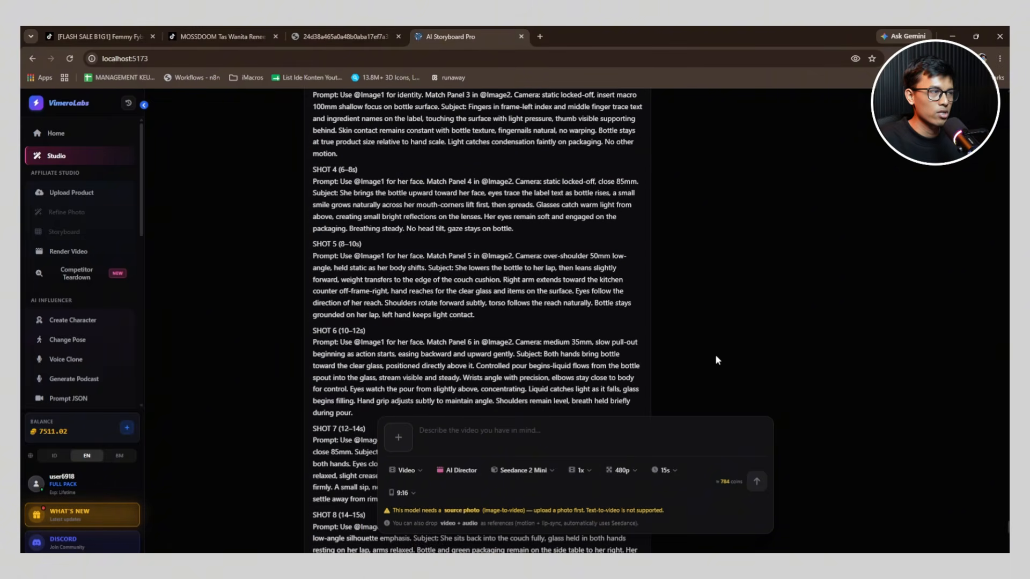
pyautogui.scroll(-2, 717, 359)
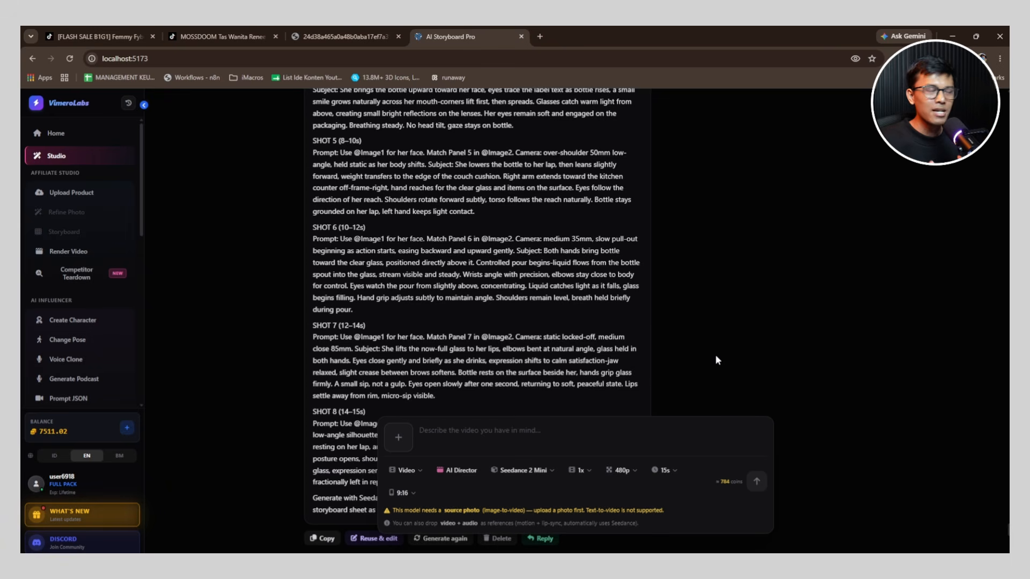
pyautogui.scroll(-6, 730, 350)
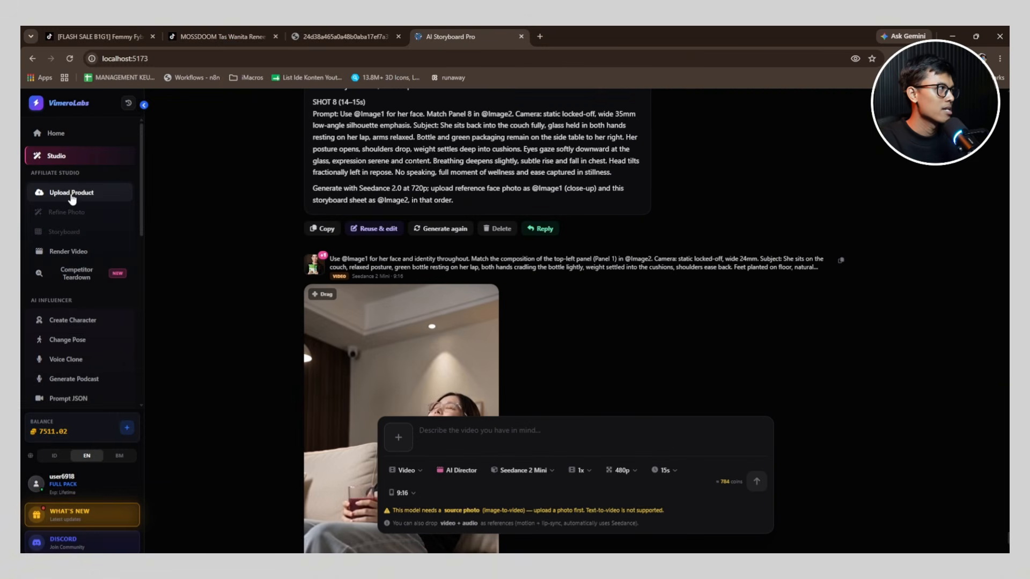
# Step: Open the Upload Product page, and open the Femmy Fyber listing's second product image from TikTok Shop in its own browser tab
pyautogui.click(73, 199)
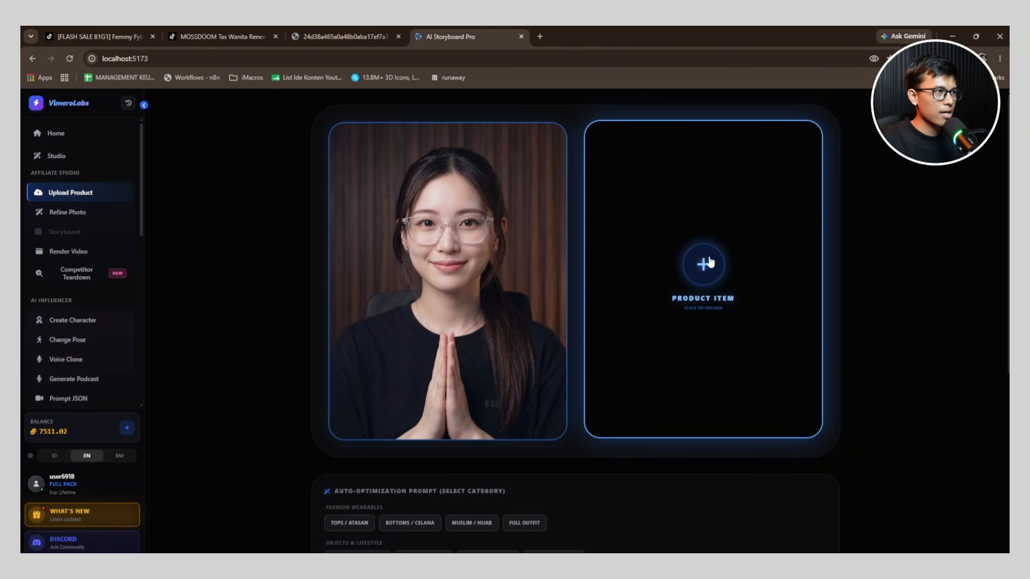
pyautogui.click(351, 32)
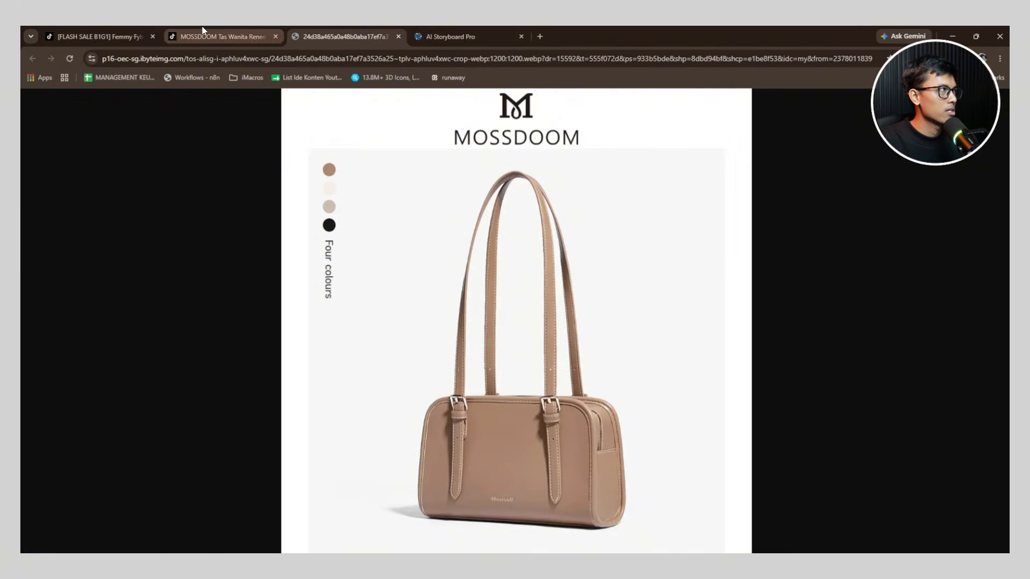
pyautogui.click(92, 33)
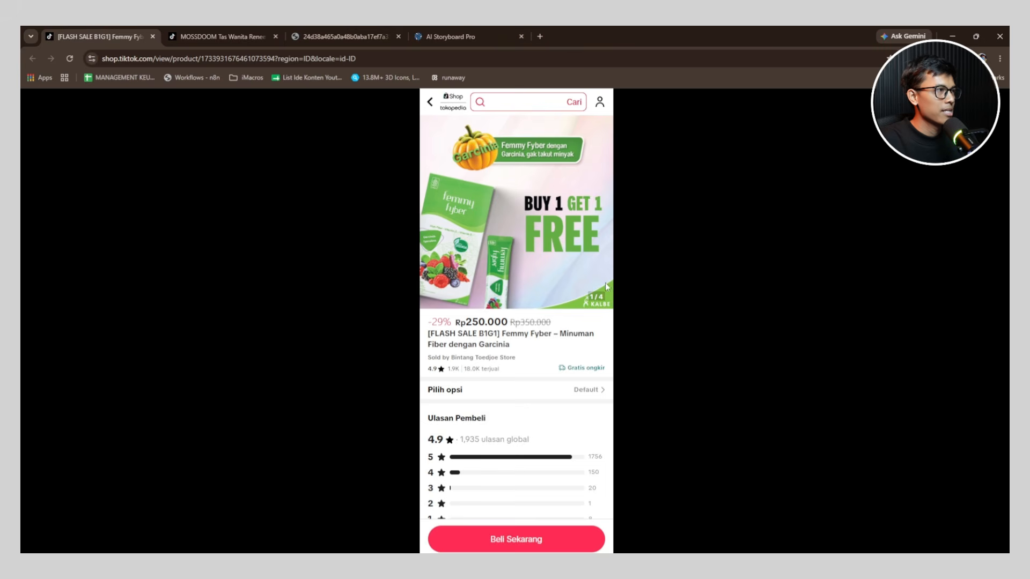
pyautogui.moveTo(556, 224); pyautogui.dragTo(468, 222)
pyautogui.moveTo(559, 220); pyautogui.dragTo(746, 220)
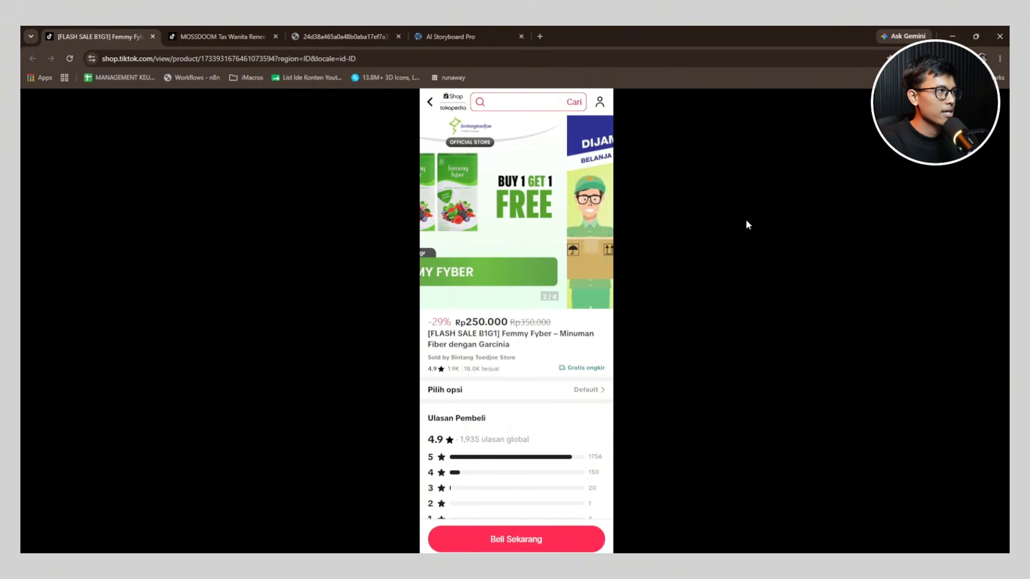
pyautogui.rightClick(485, 200)
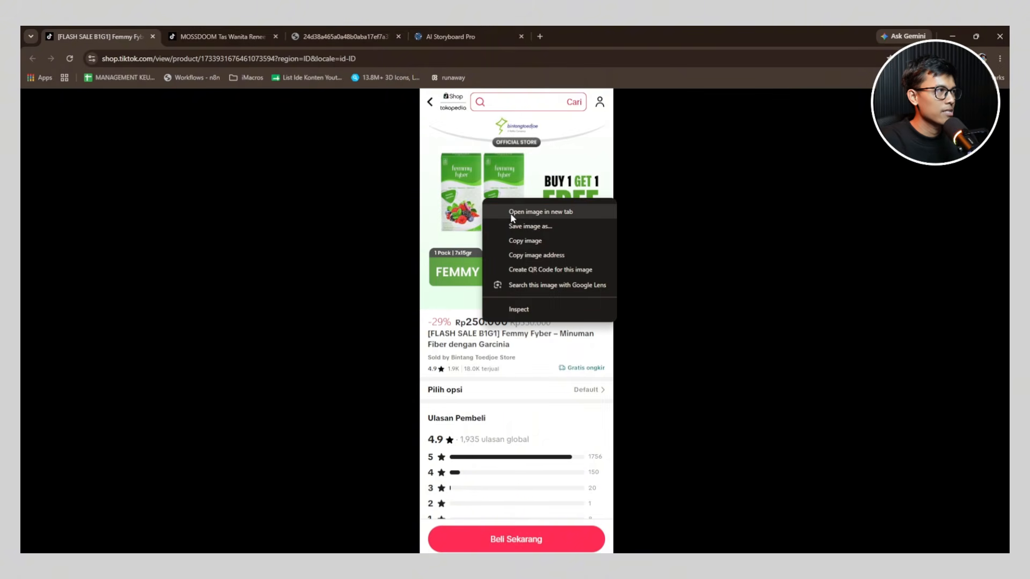
pyautogui.click(536, 212)
pyautogui.click(252, 36)
# Step: Capture a screenshot of the first Femmy Fyber box in the enlarged image and paste it as the product item in AI Storyboard Pro
pyautogui.rightClick(492, 219)
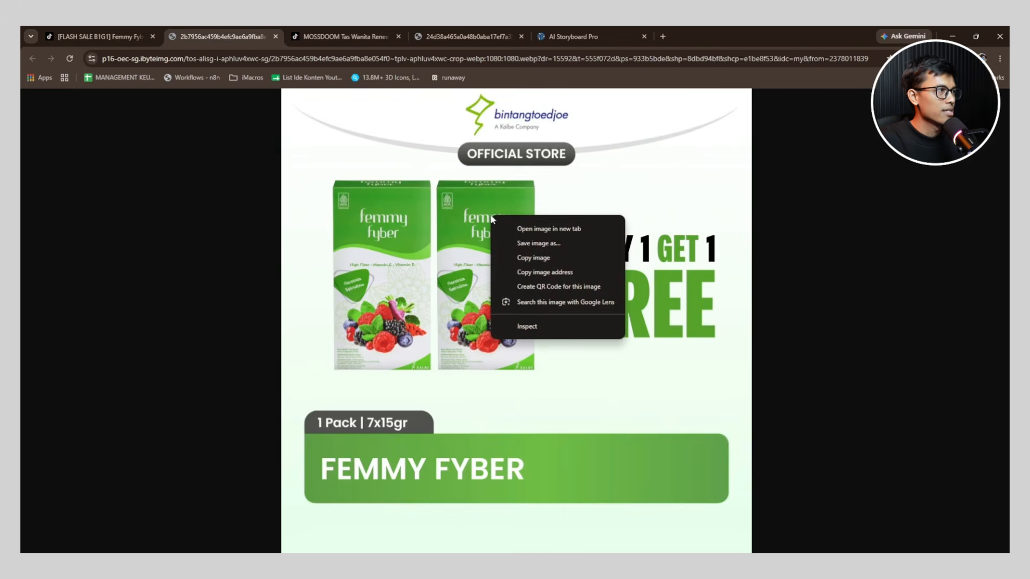
pyautogui.click(563, 194)
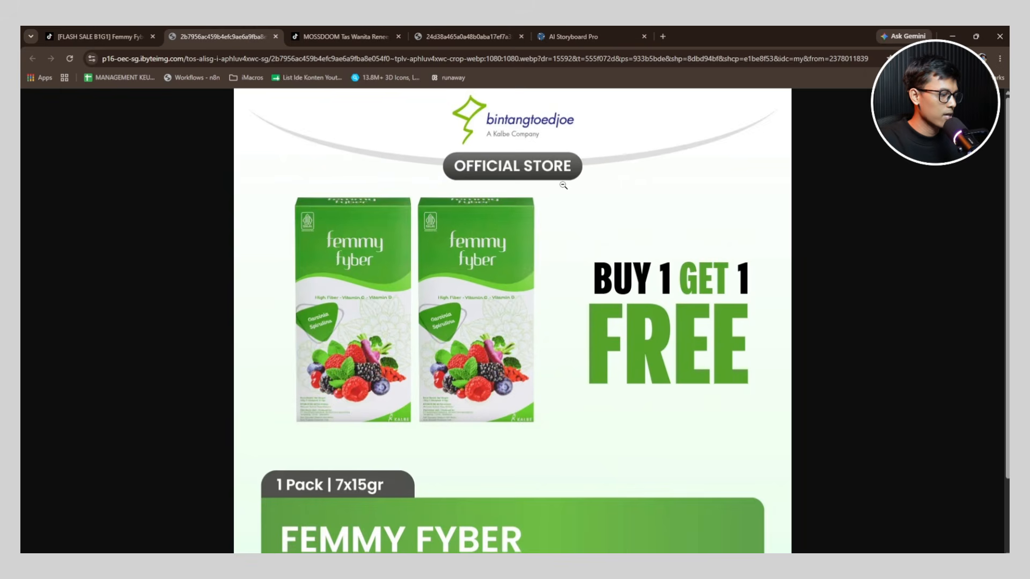
pyautogui.press('super+shift+s')
pyautogui.moveTo(279, 179); pyautogui.dragTo(414, 429)
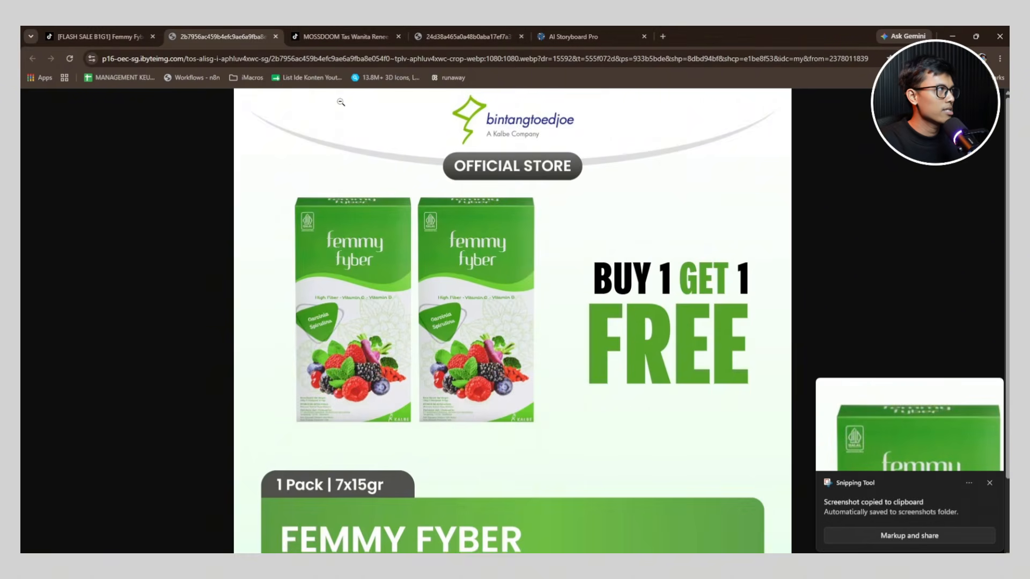
pyautogui.click(610, 29)
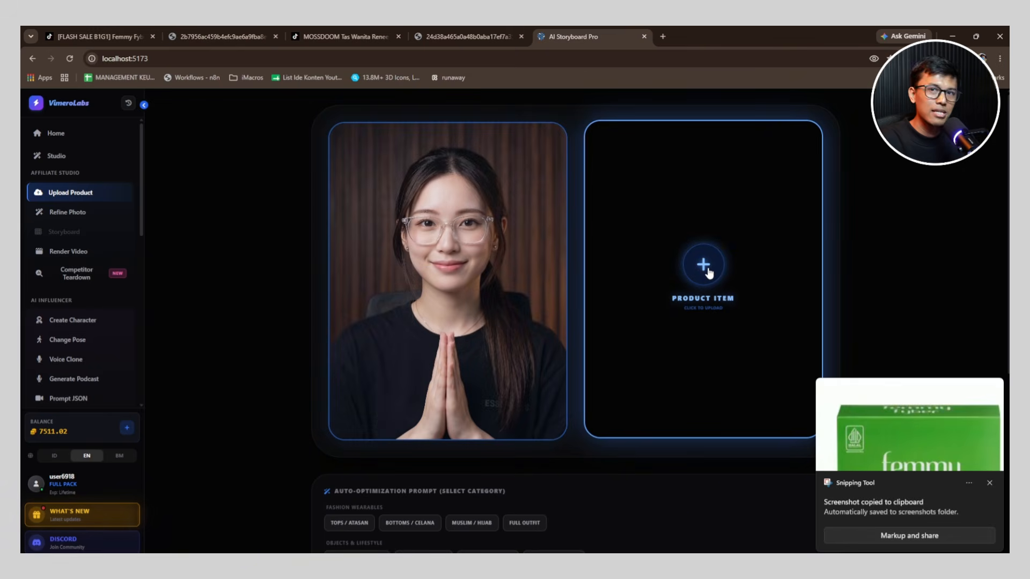
pyautogui.hotkey('ctrl', 'v')
# Step: Describe the product interaction as "si model pegang produknya dengan kedua tangan dan characternya itu tersenyum"
pyautogui.scroll(-5, 920, 229)
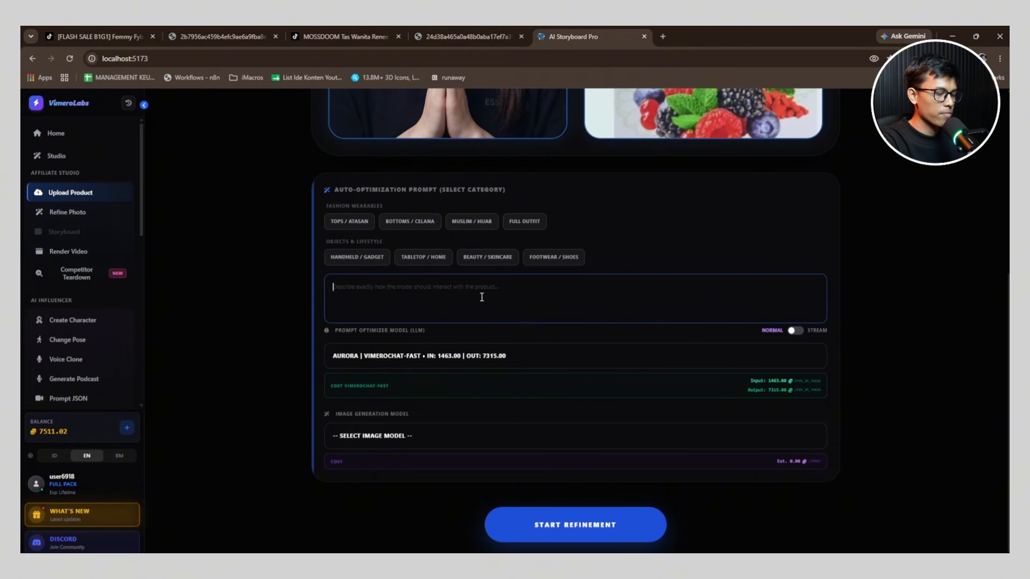
pyautogui.write('si m')
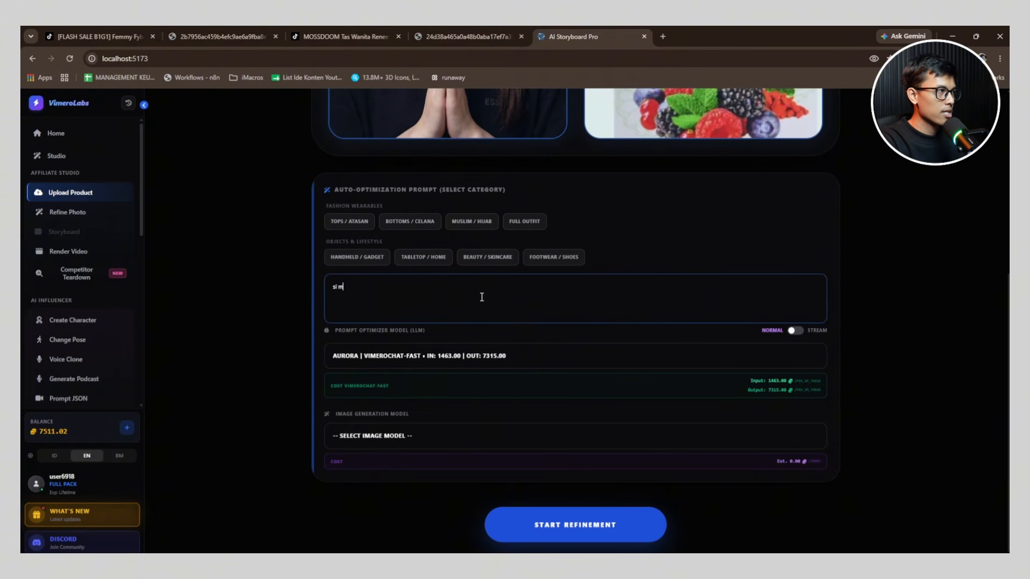
pyautogui.write('odel pegang prod')
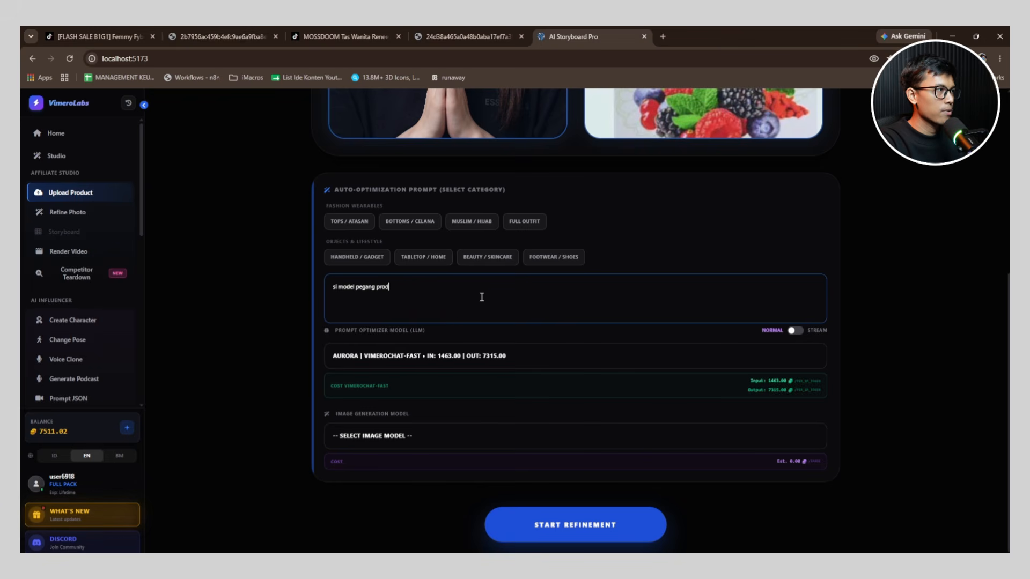
pyautogui.write('uknya dengan ke')
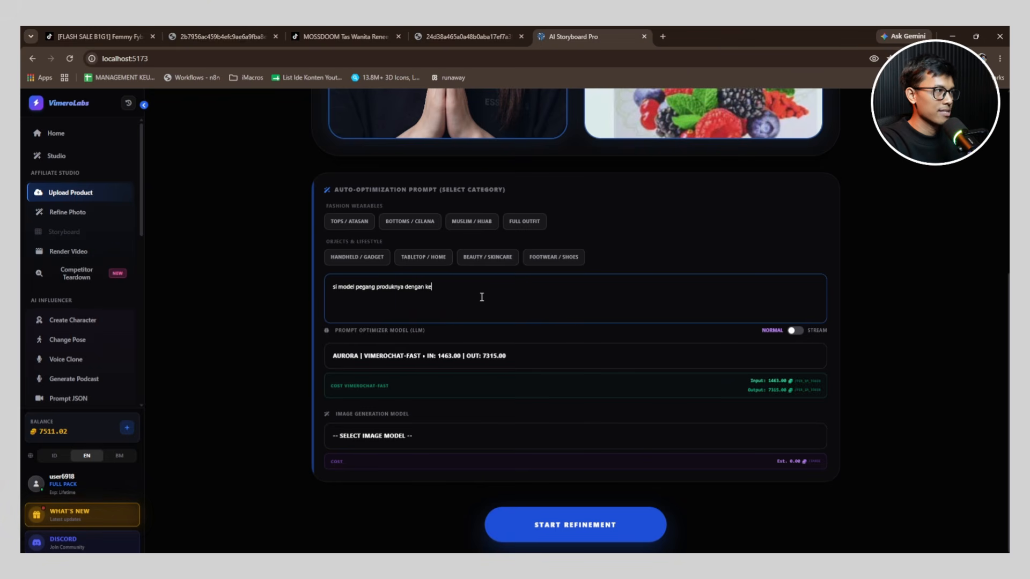
pyautogui.write('dua tangan dan model')
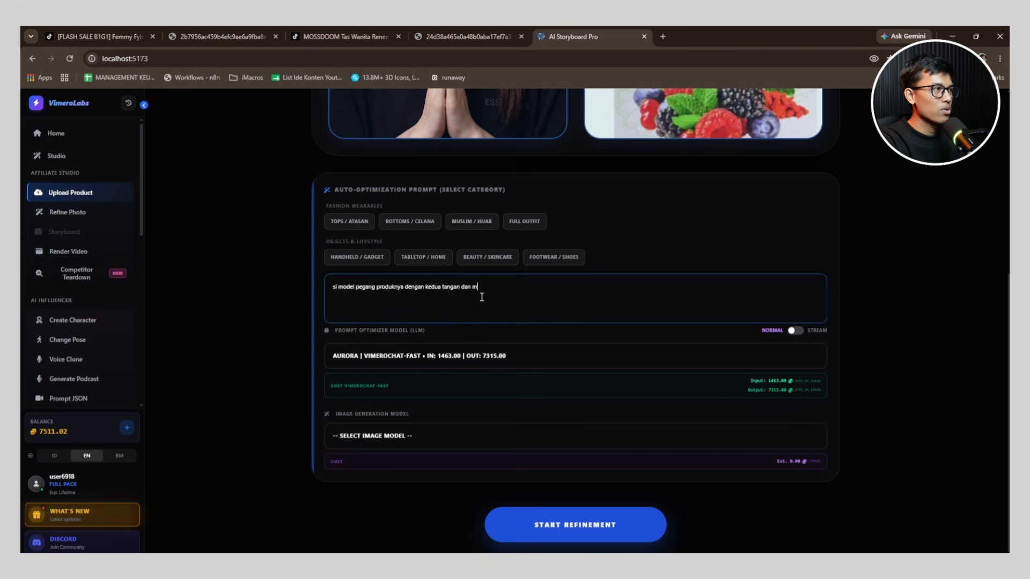
pyautogui.press('BackSpace')
pyautogui.press('BackSpace')
pyautogui.press('BackSpace')
pyautogui.press('BackSpace')
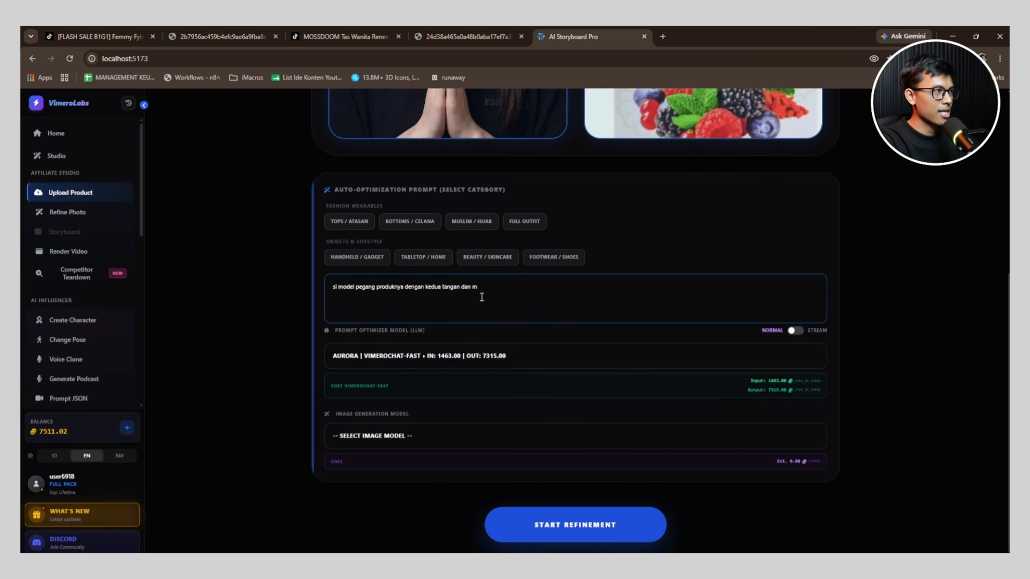
pyautogui.write('characternya ')
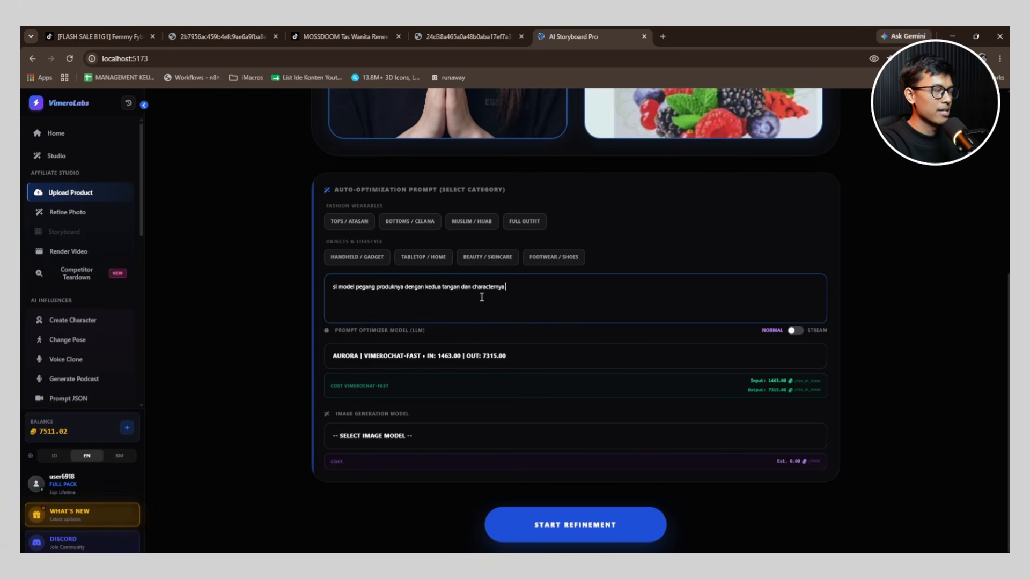
pyautogui.write('itu tersenyum')
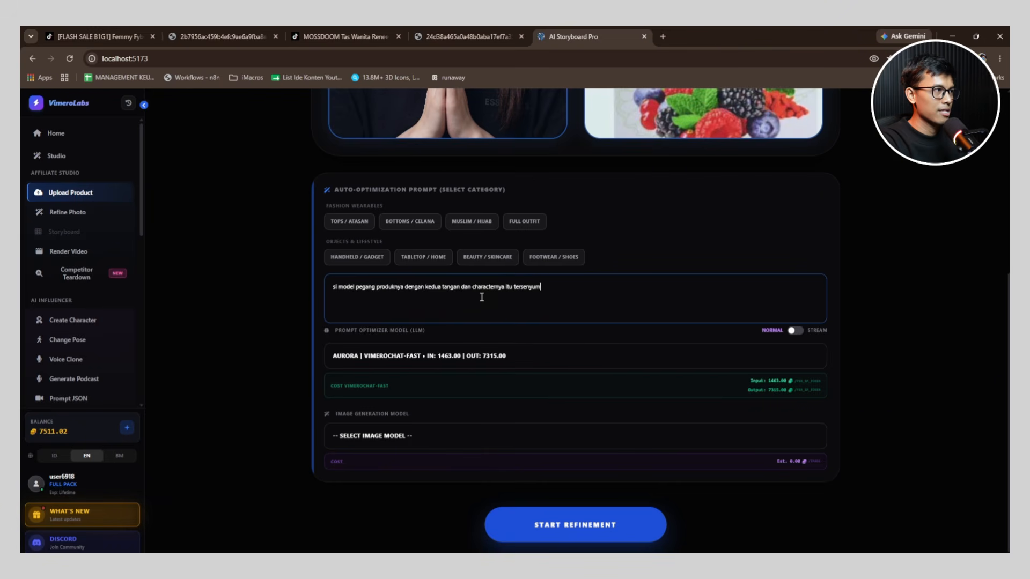
# Step: Choose the Cirrus GPT-Image-2 image generation model and start the refinement
pyautogui.click(523, 433)
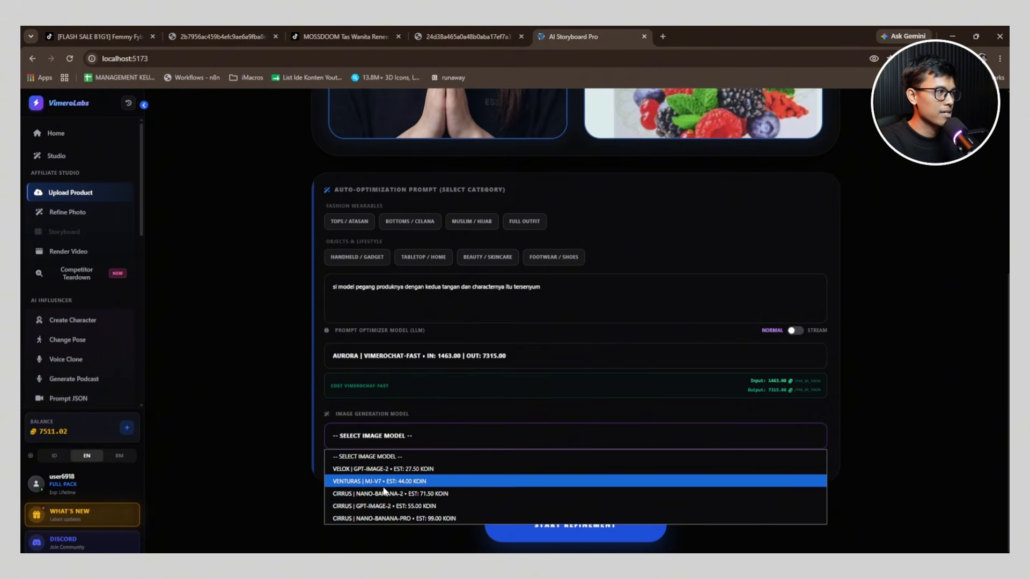
pyautogui.click(394, 506)
pyautogui.scroll(-1, 452, 470)
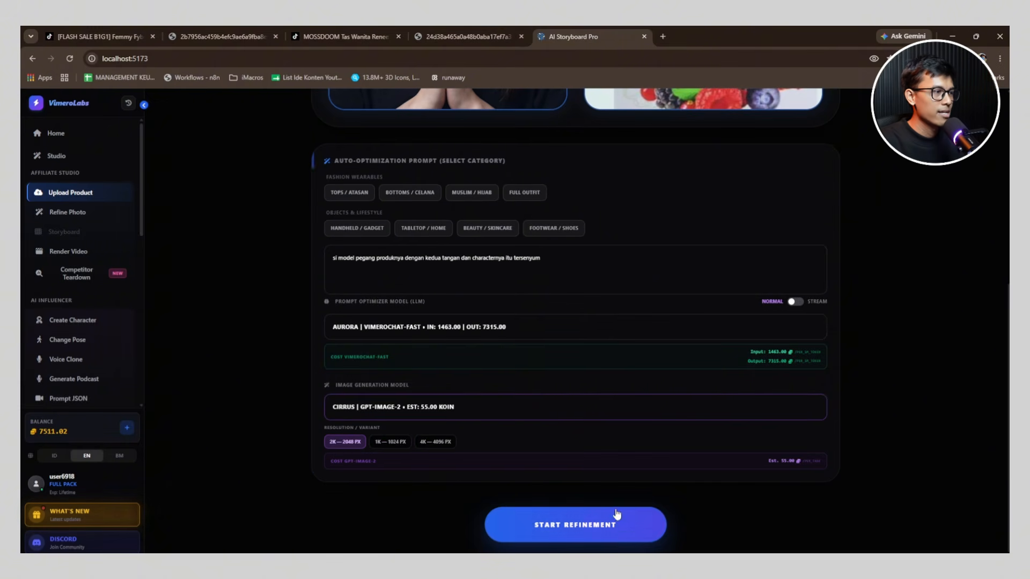
pyautogui.click(580, 529)
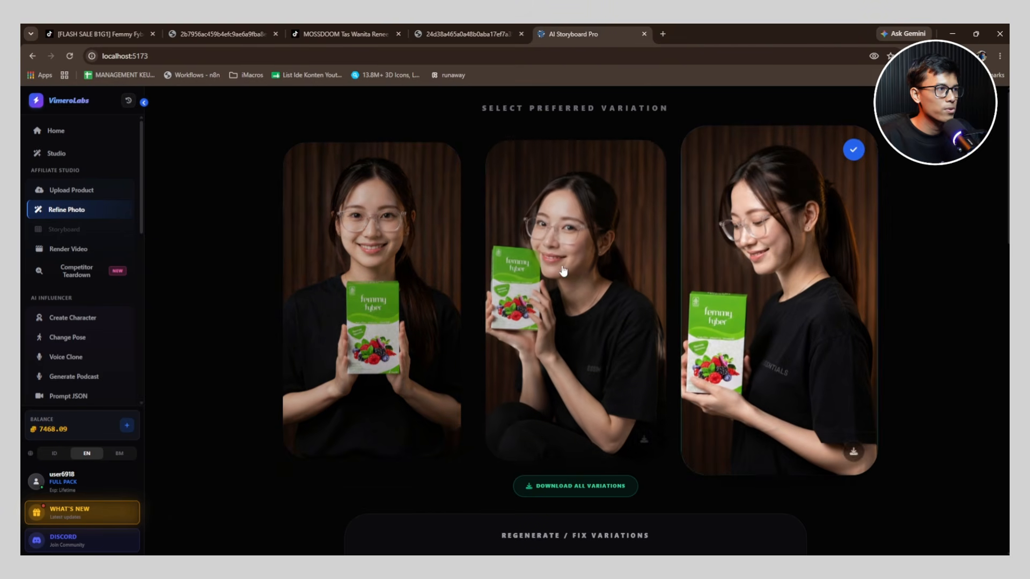
# Step: Choose the front-facing Femmy Fyber variation and generate its 3 x 3 economy storyboard grid with the Velox GPT-Image-2 model
pyautogui.click(409, 265)
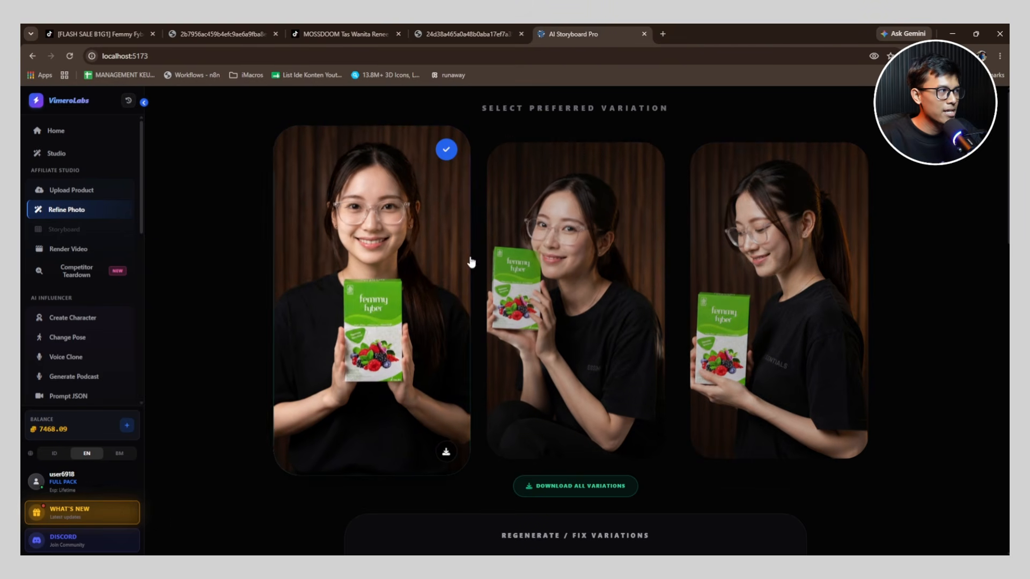
pyautogui.scroll(-5, 514, 261)
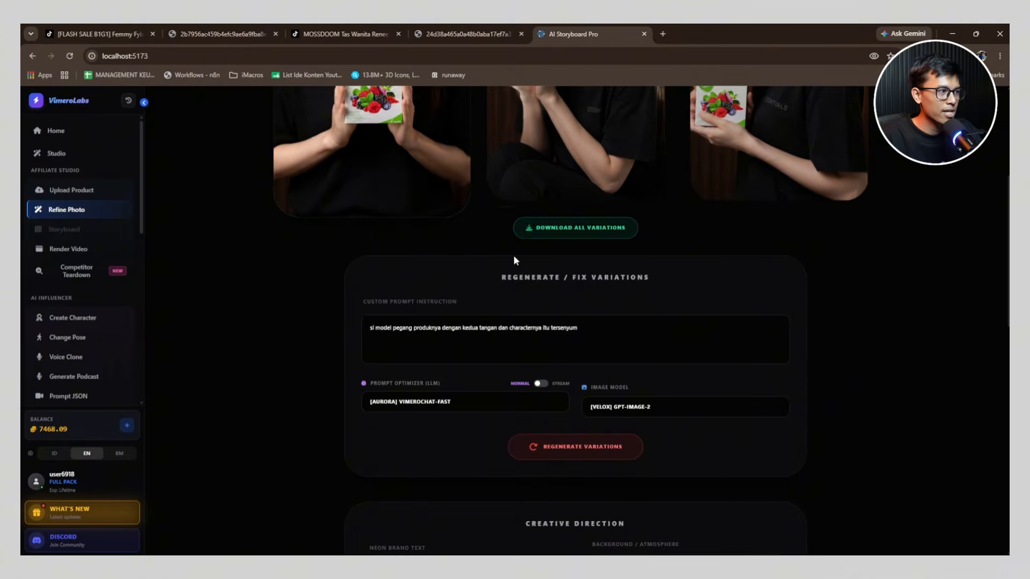
pyautogui.scroll(-4, 514, 261)
pyautogui.scroll(-4, 513, 258)
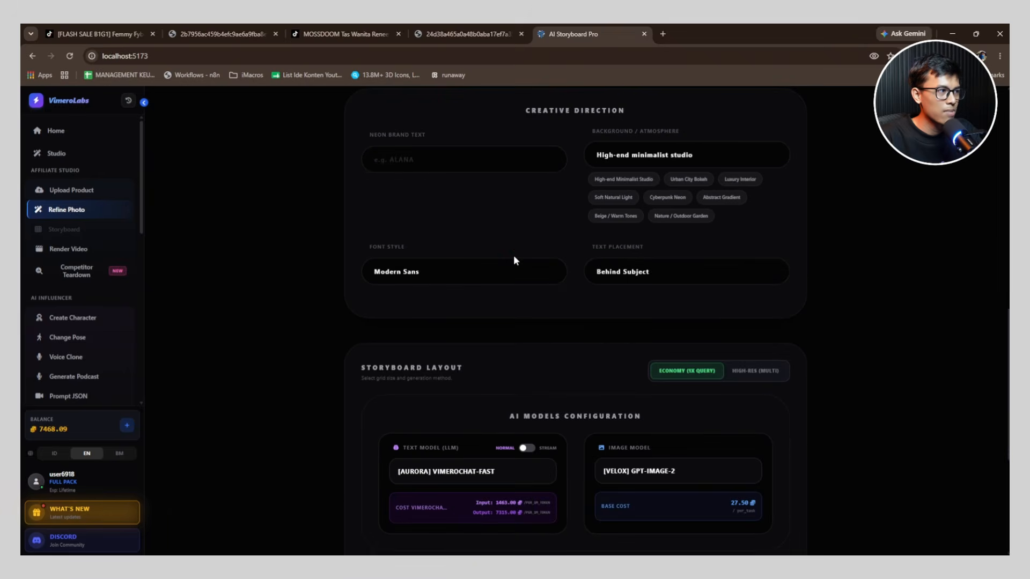
pyautogui.scroll(-4, 513, 258)
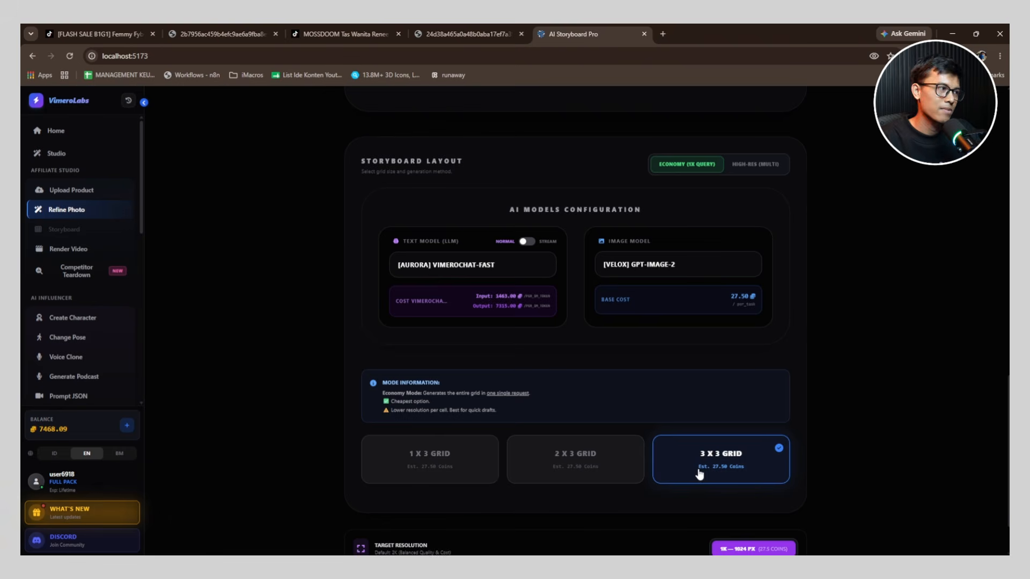
pyautogui.click(690, 266)
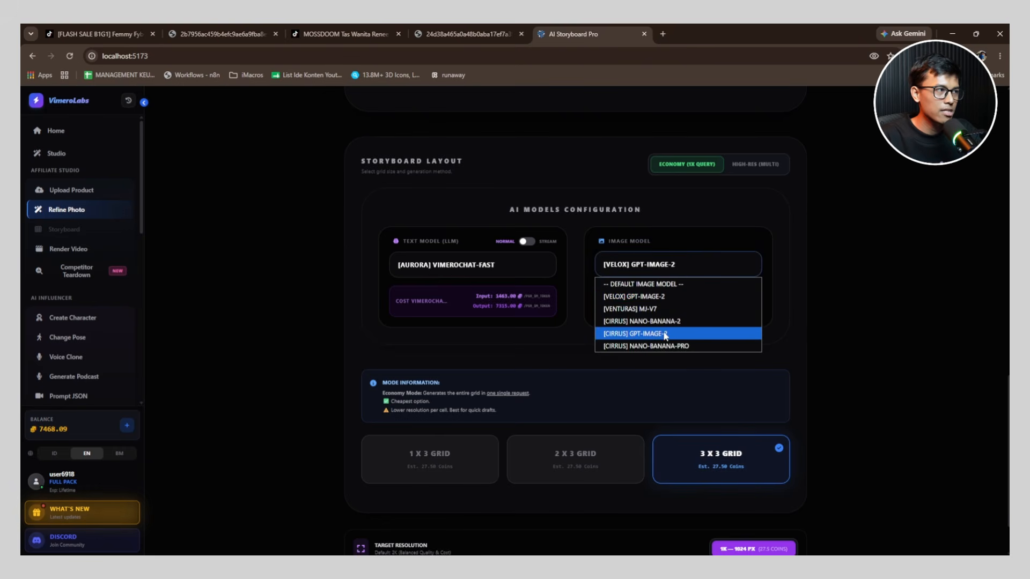
pyautogui.click(685, 268)
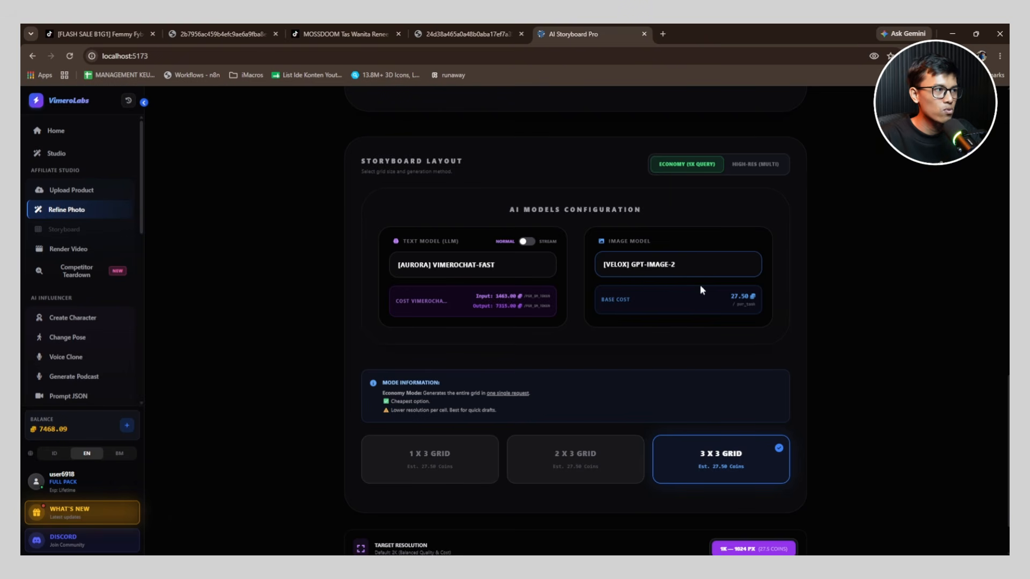
pyautogui.scroll(-1, 769, 318)
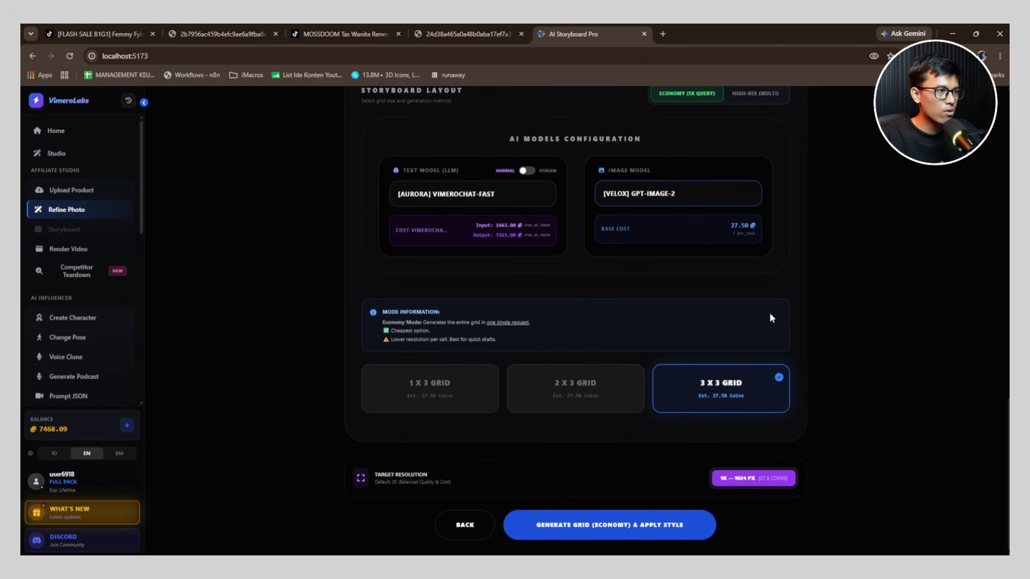
pyautogui.scroll(3, 675, 413)
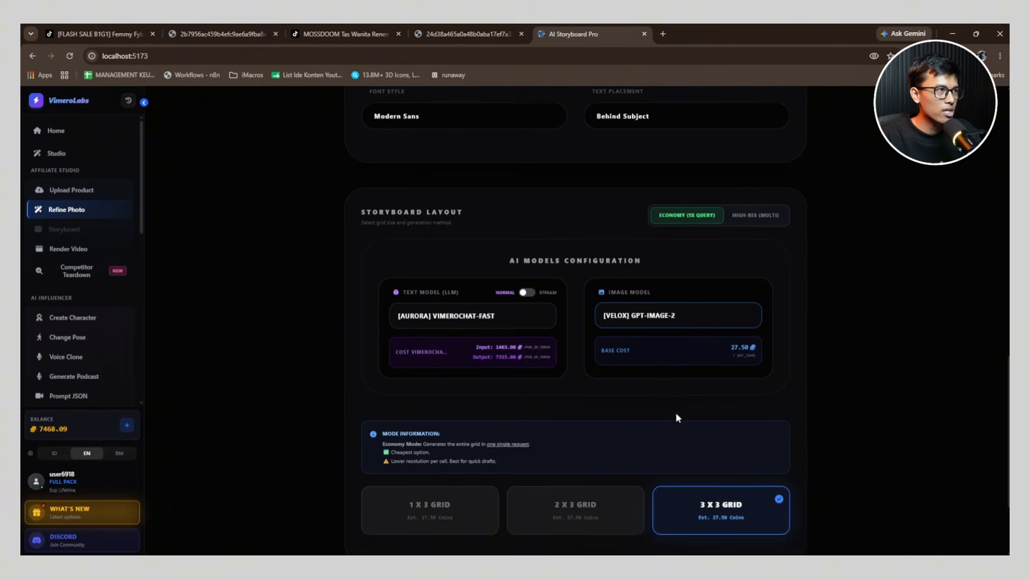
pyautogui.scroll(-3, 692, 417)
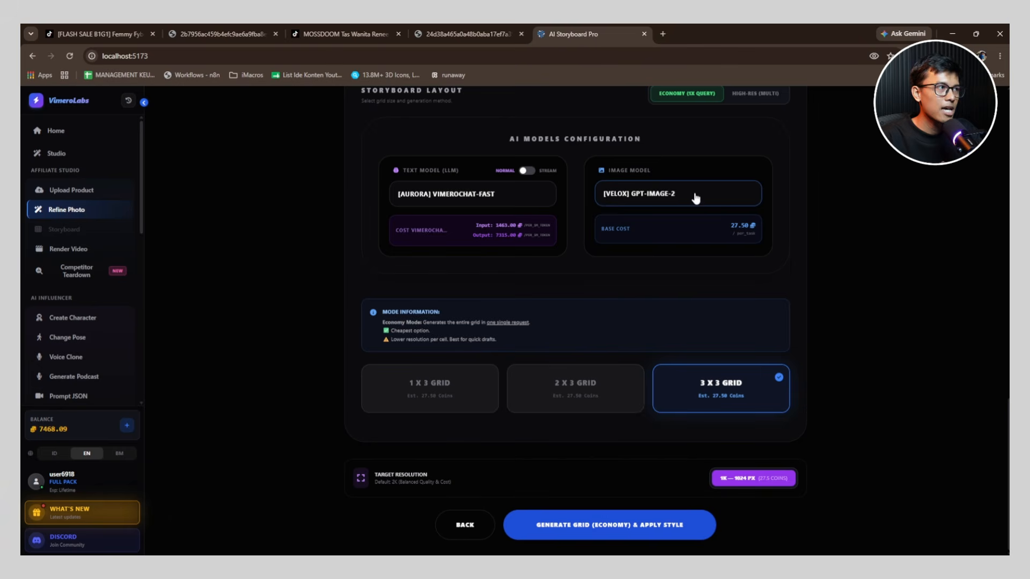
pyautogui.click(625, 534)
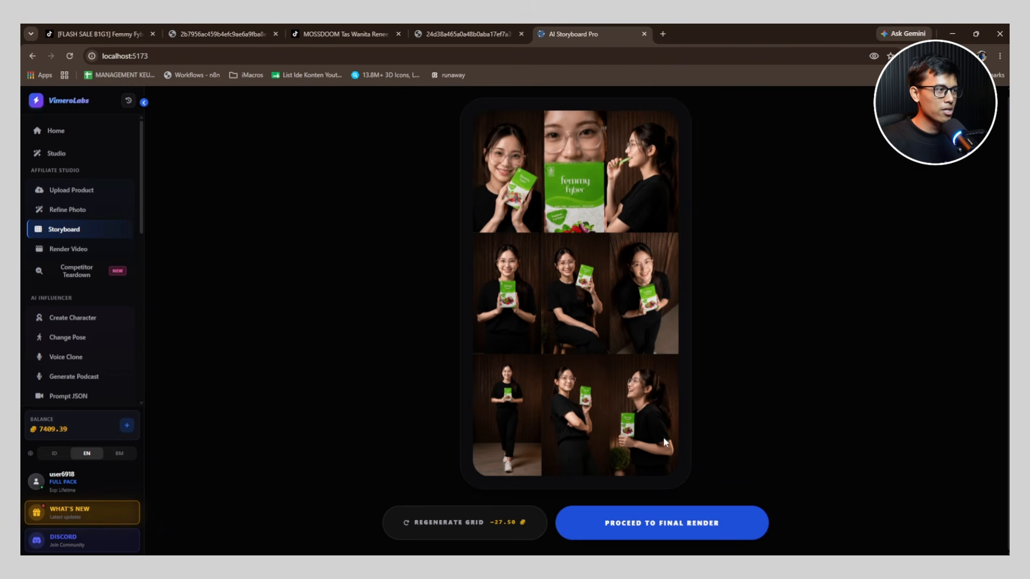
# Step: Proceed to the final render and look over the individual shots sliced from the storyboard grid
pyautogui.click(677, 530)
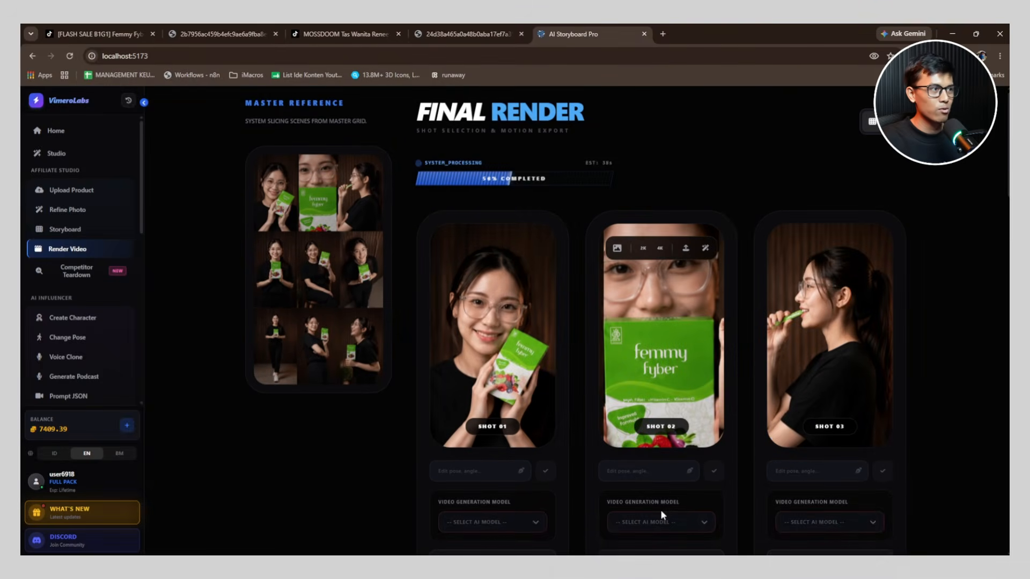
pyautogui.scroll(-8, 676, 423)
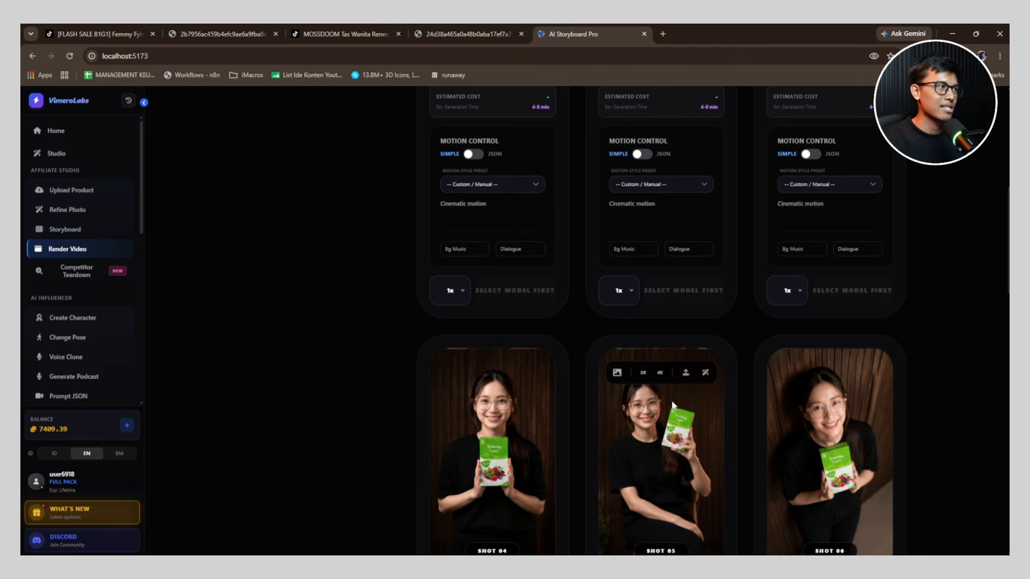
pyautogui.scroll(7, 590, 257)
# Step: Return to the storyboard and save the full grid image to Downloads as a PNG named download
pyautogui.click(73, 229)
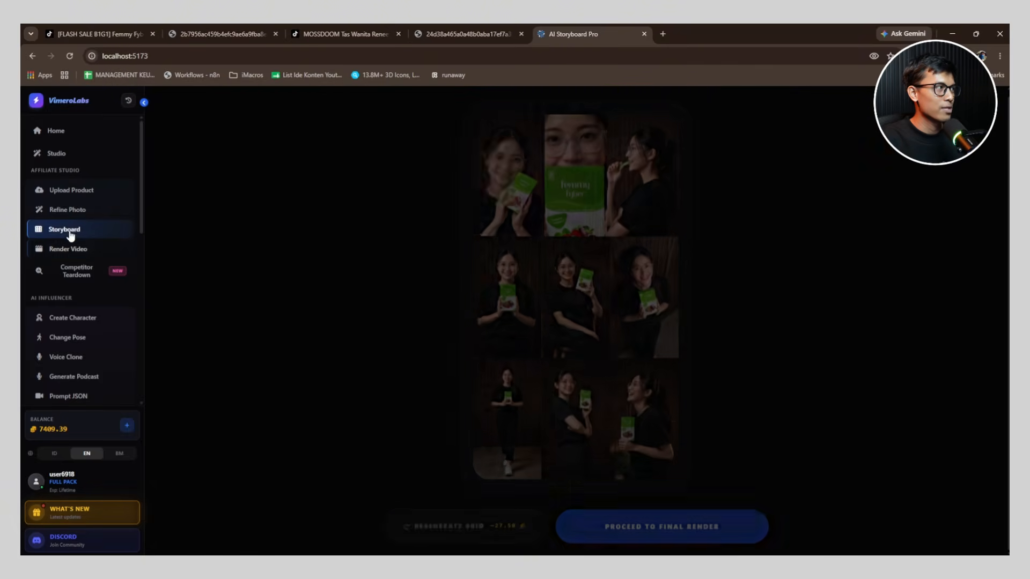
pyautogui.rightClick(600, 259)
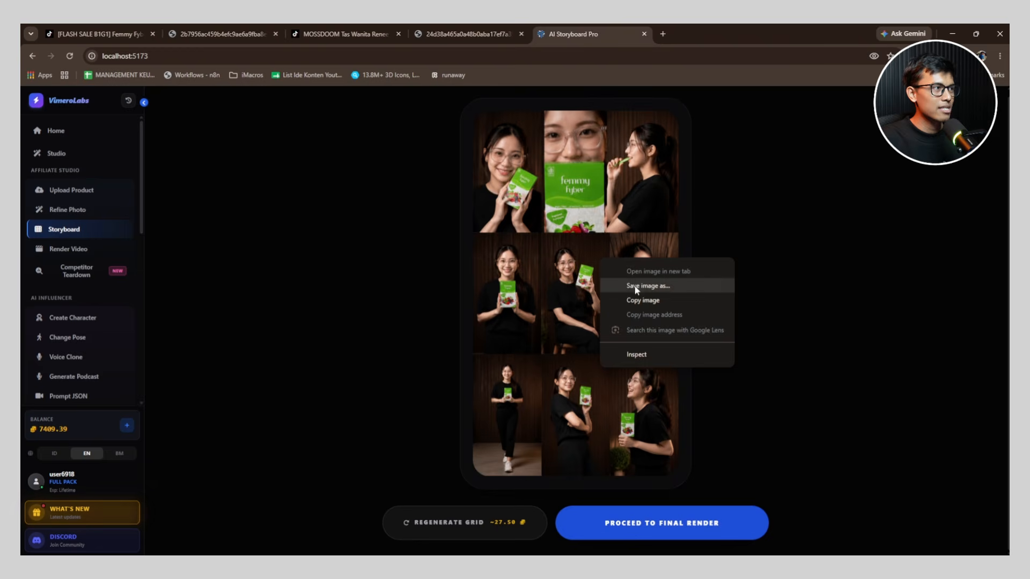
pyautogui.click(662, 285)
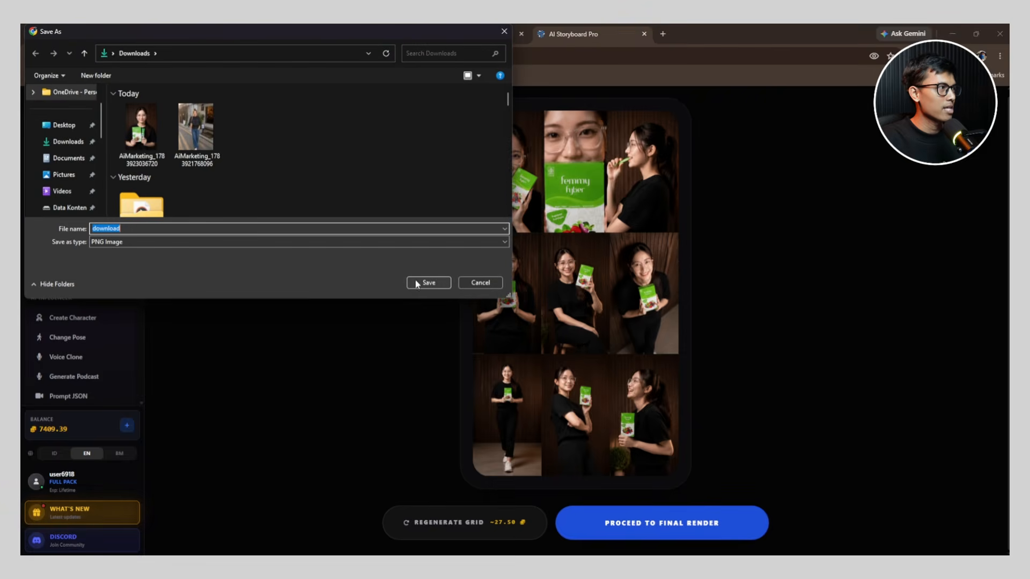
pyautogui.click(418, 283)
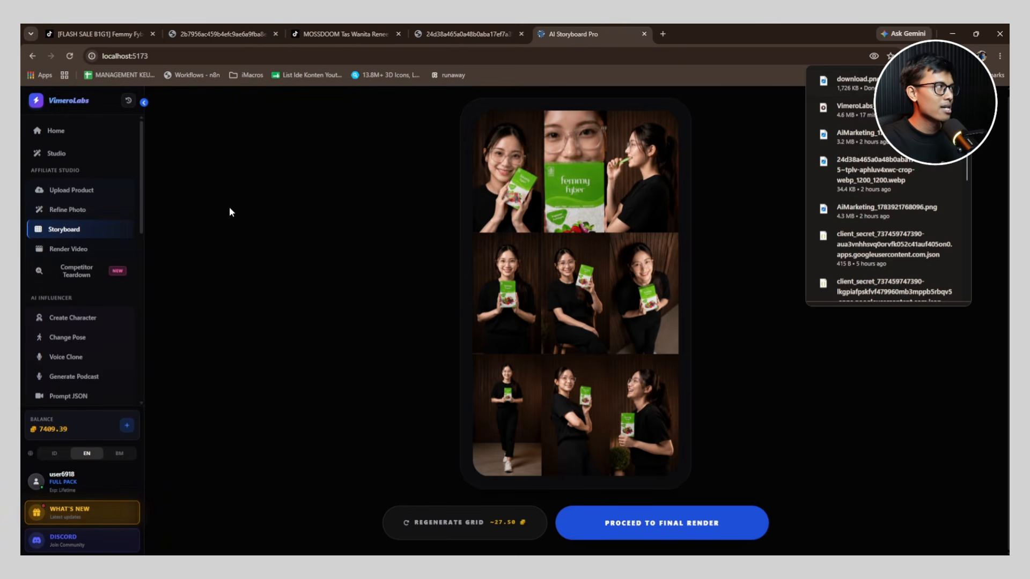
# Step: Set up motion analysis for the storyboard grid in Studio with Seedance 2.0 / 2.0-fast and 15s per shot, leaving dialogue and movement empty
pyautogui.click(68, 160)
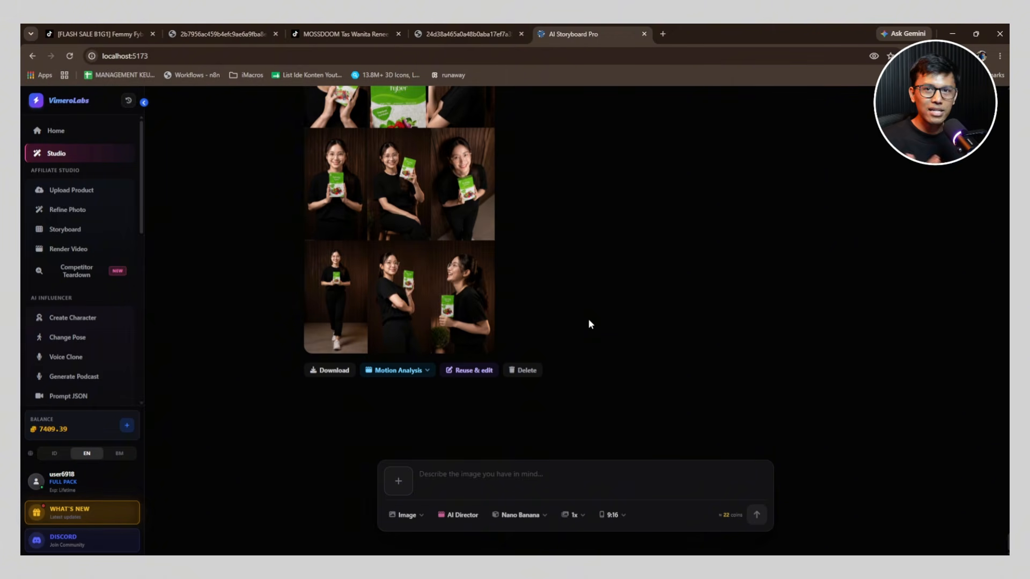
pyautogui.click(404, 373)
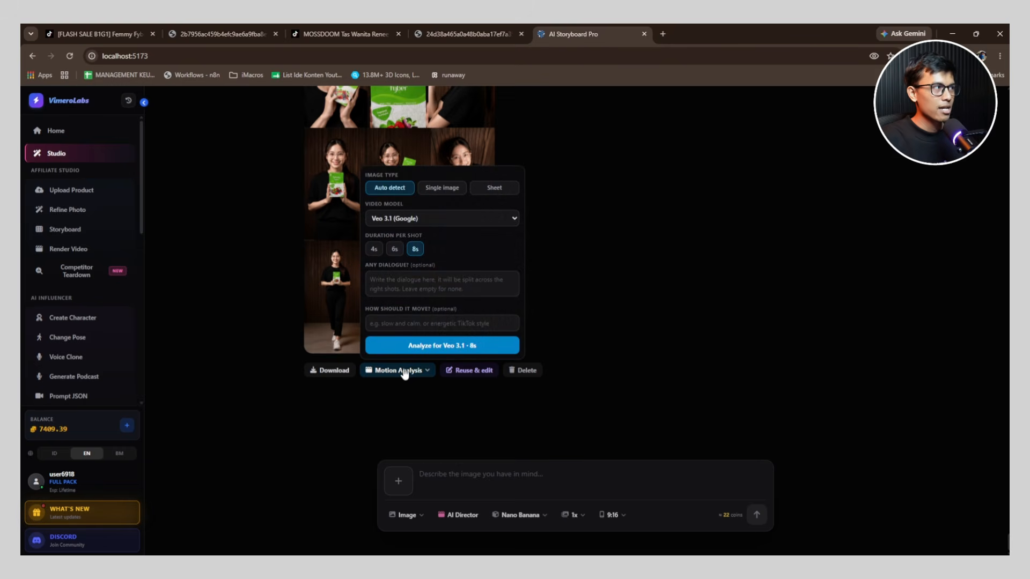
pyautogui.click(403, 218)
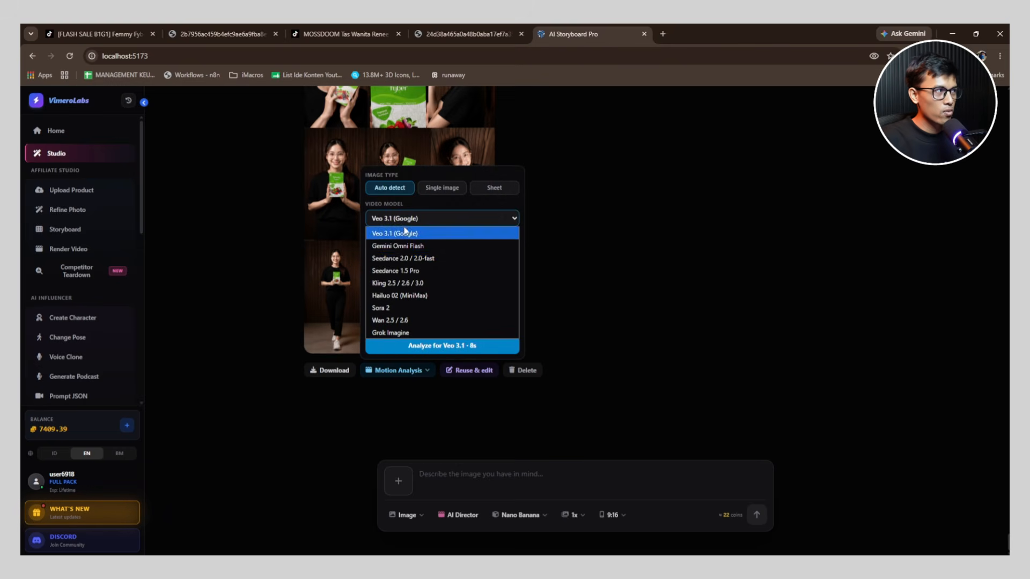
pyautogui.click(406, 259)
pyautogui.click(503, 249)
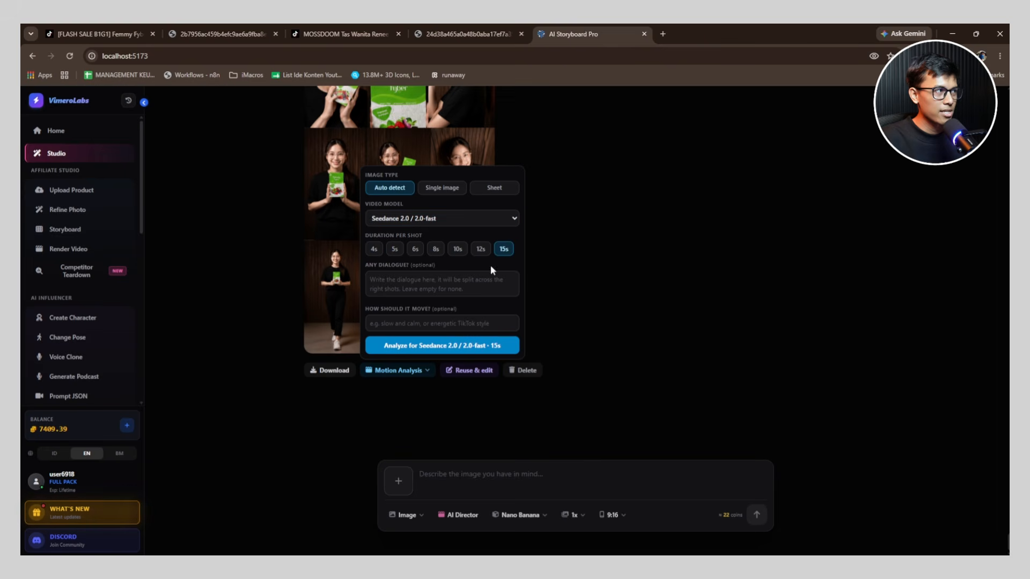
pyautogui.click(412, 322)
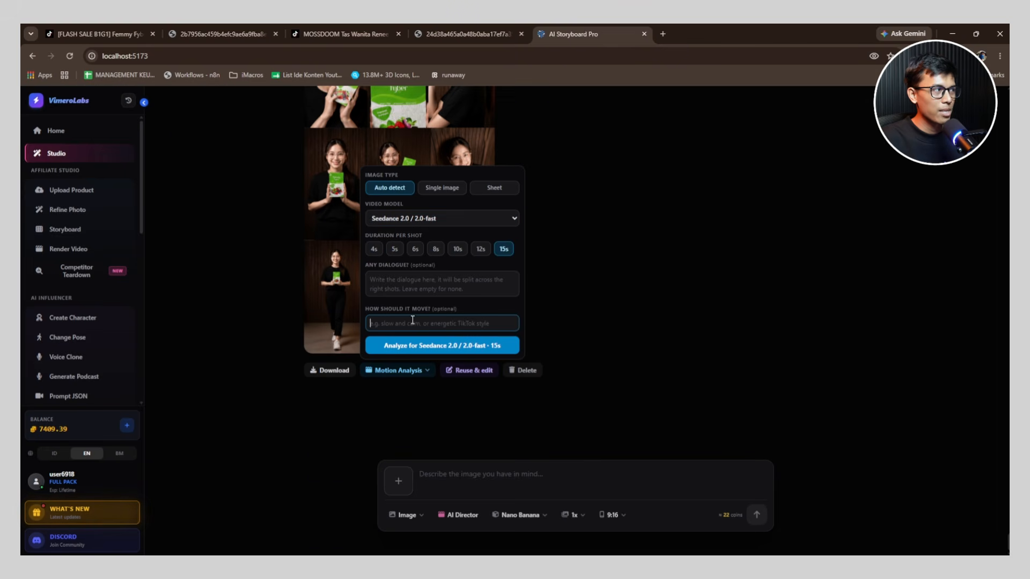
pyautogui.click(657, 279)
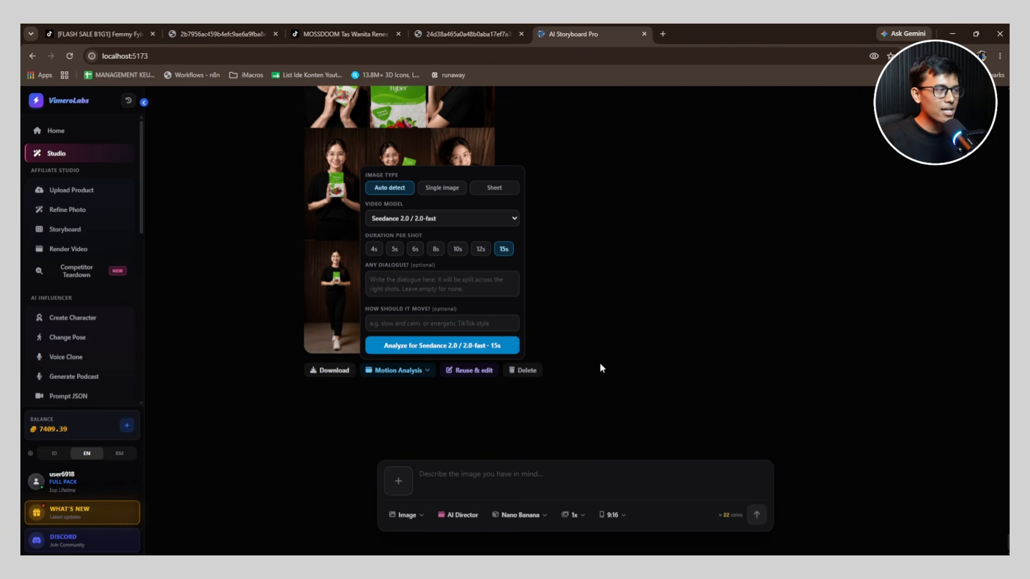